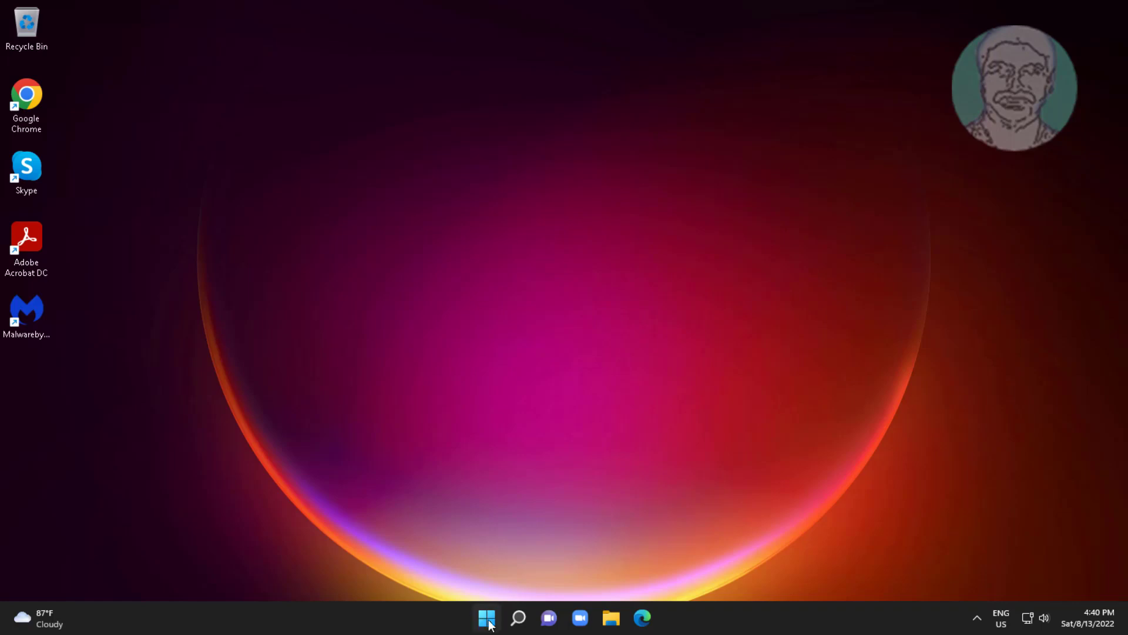
Find regedit through Windows search and run Registry Editor as administrator, approving the elevation request.
click(518, 617)
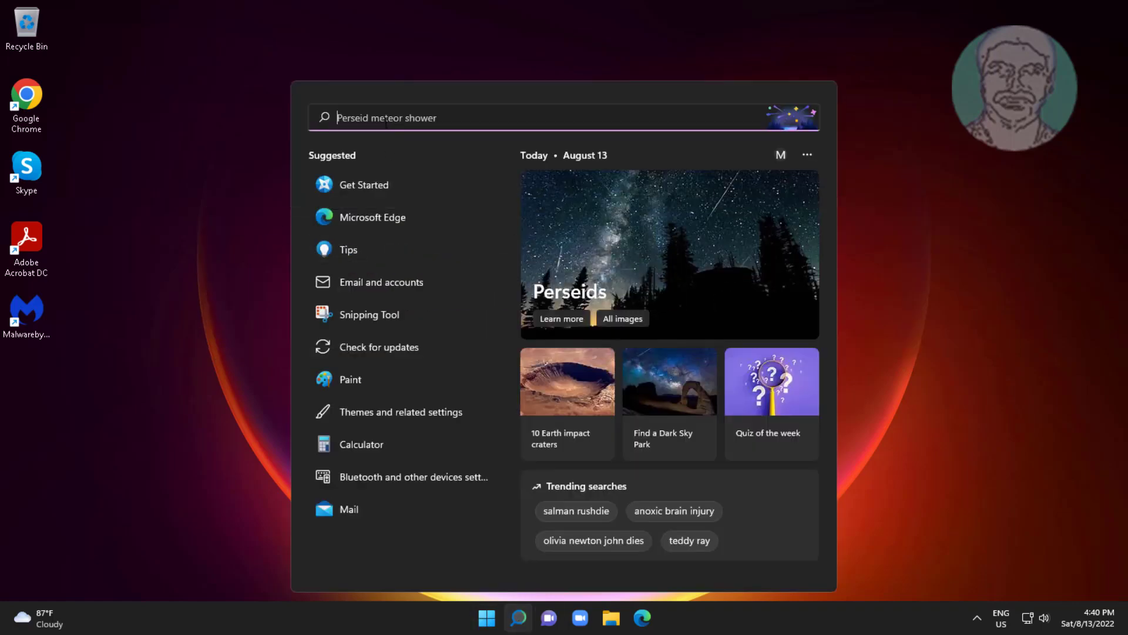
text(regedit)
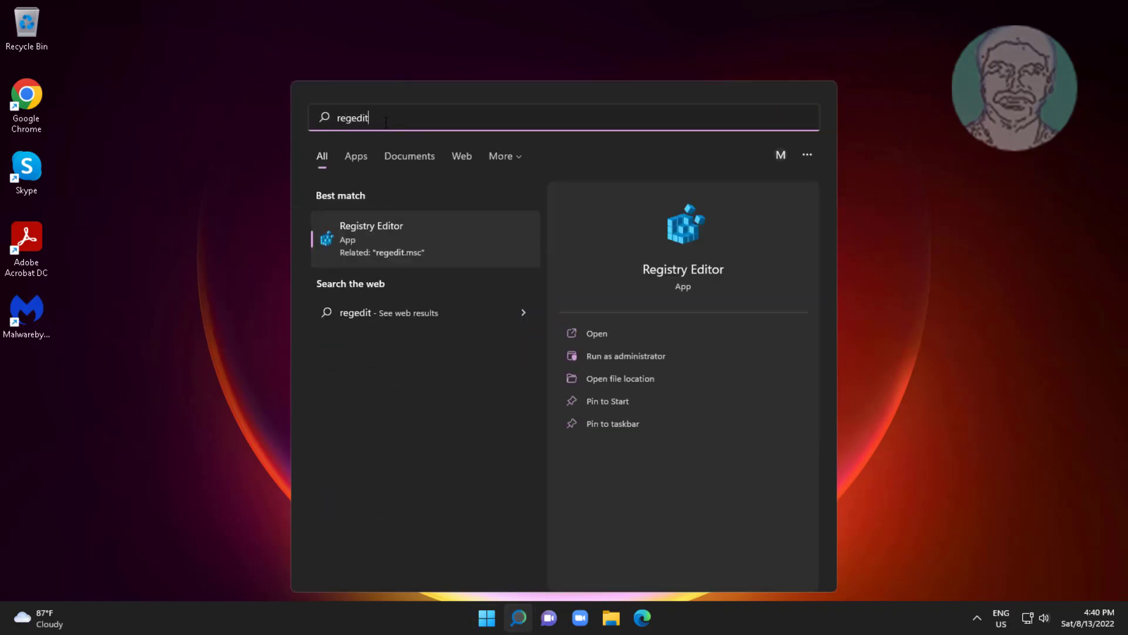
right_click(429, 260)
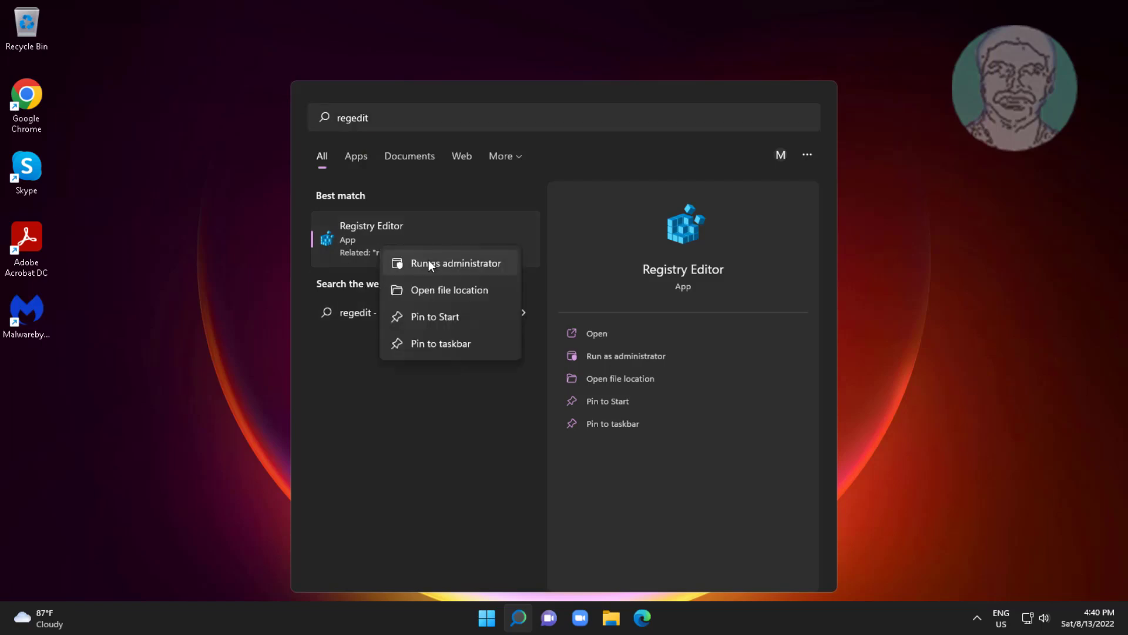
click(428, 263)
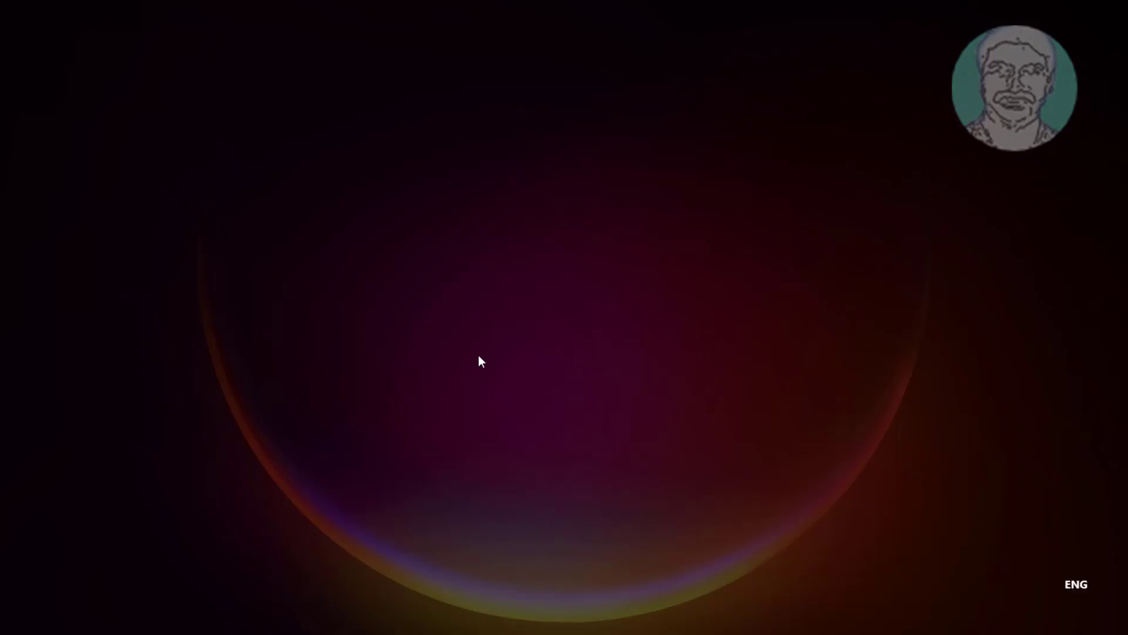
click(516, 414)
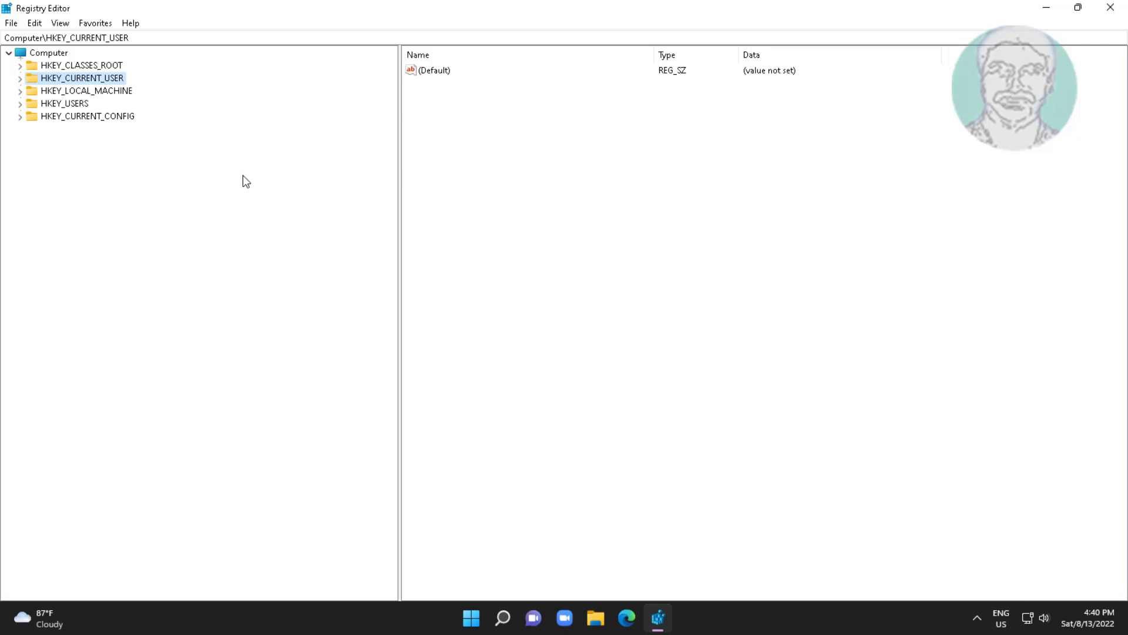
Expand the registry tree down to HKEY_LOCAL_MACHINE\SYSTEM\CurrentControlSet\Control.
click(96, 93)
click(20, 91)
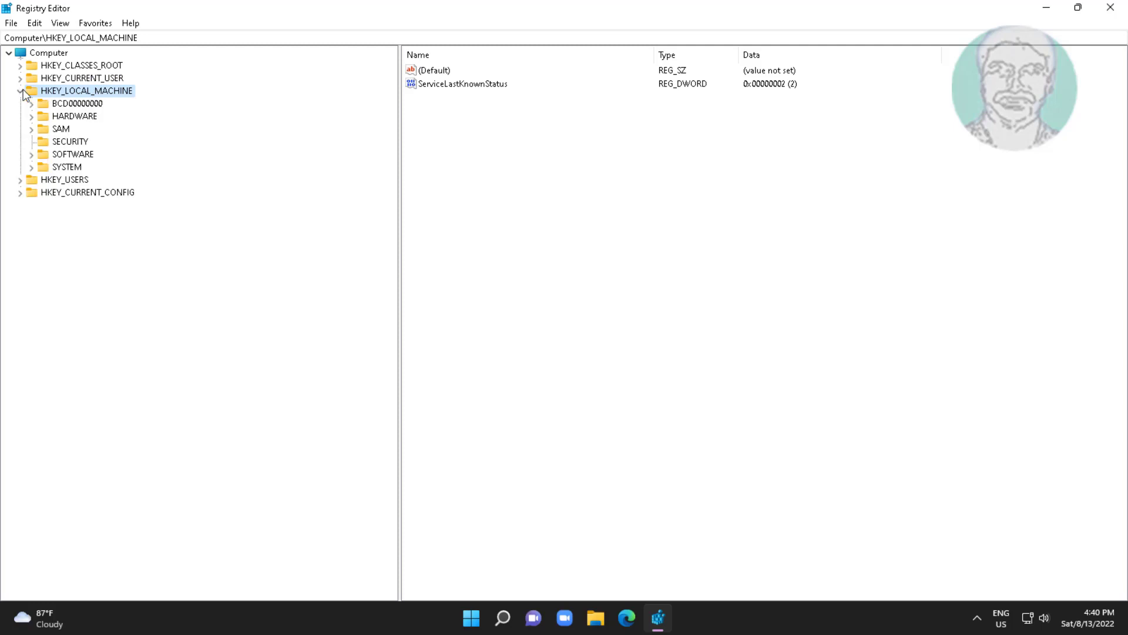
click(72, 170)
click(31, 167)
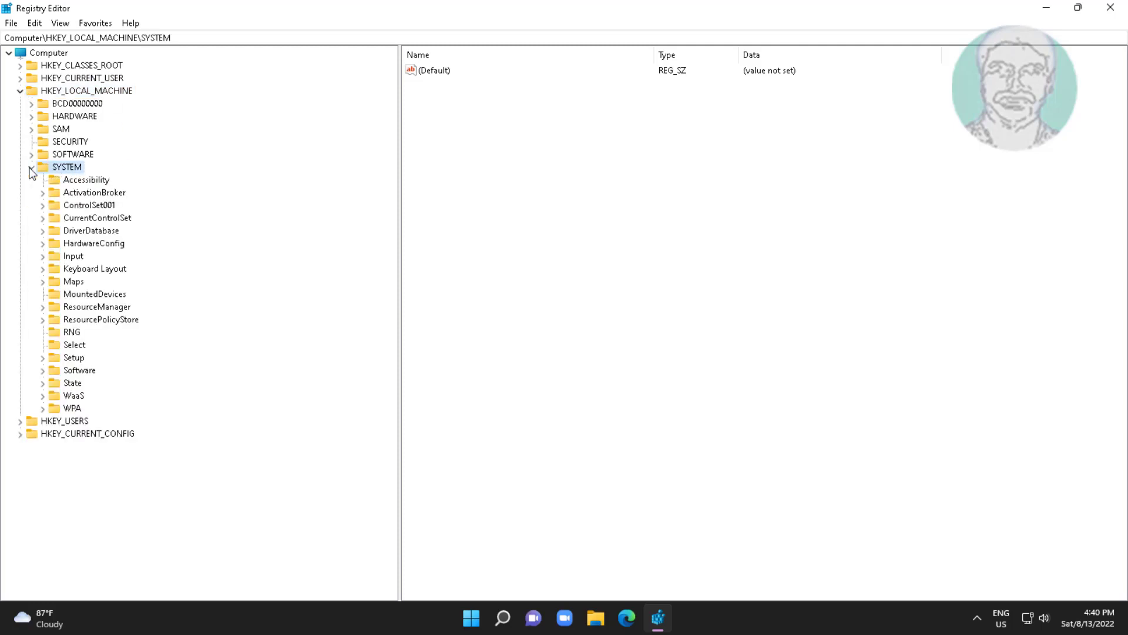
click(105, 218)
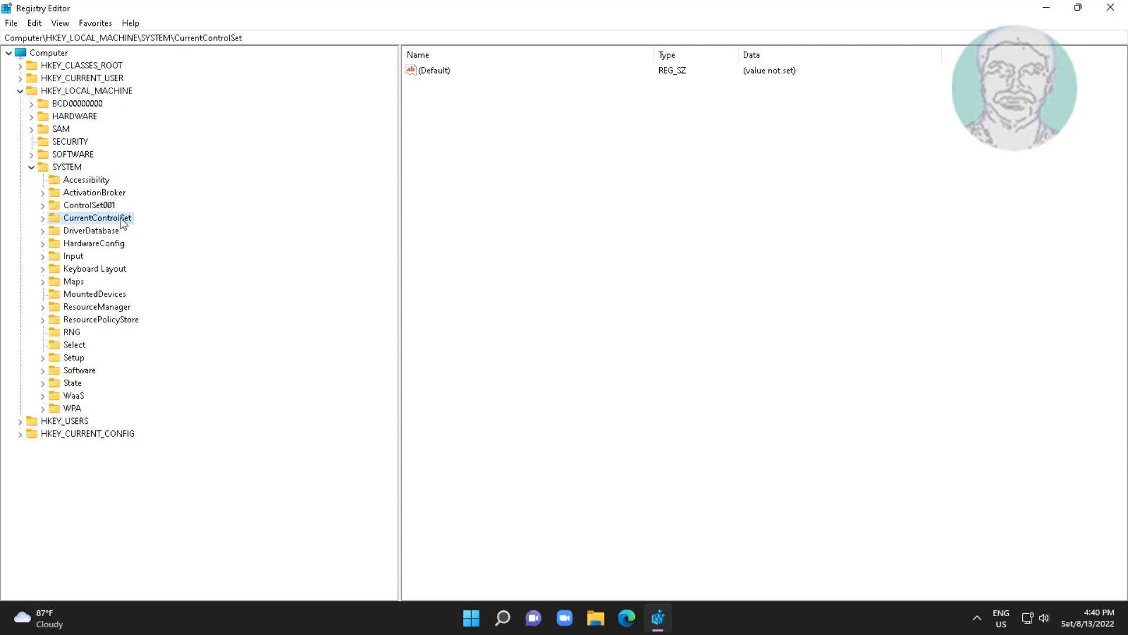
click(42, 218)
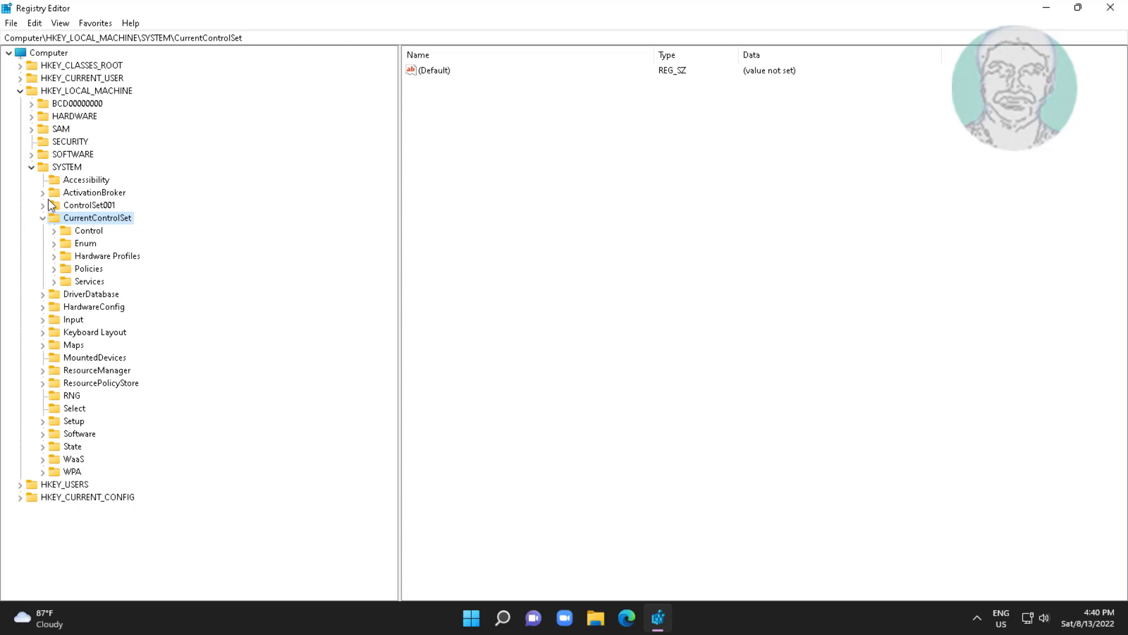
click(77, 232)
click(53, 232)
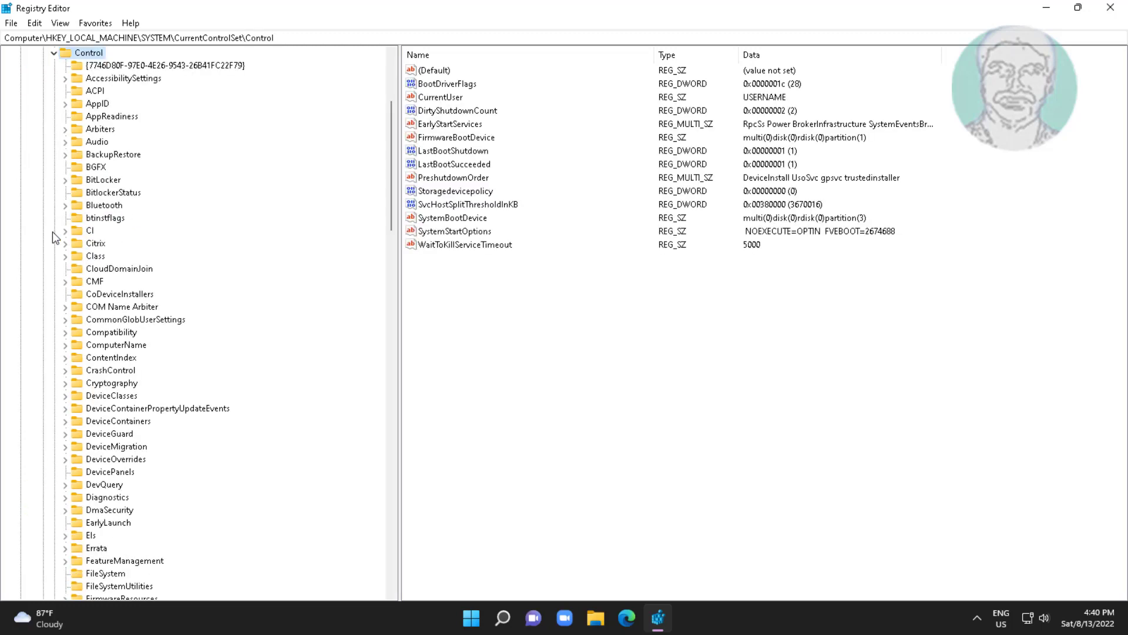
Select the Network key inside the Control key.
click(101, 321)
key(n)
scroll(255, 402, down, 4)
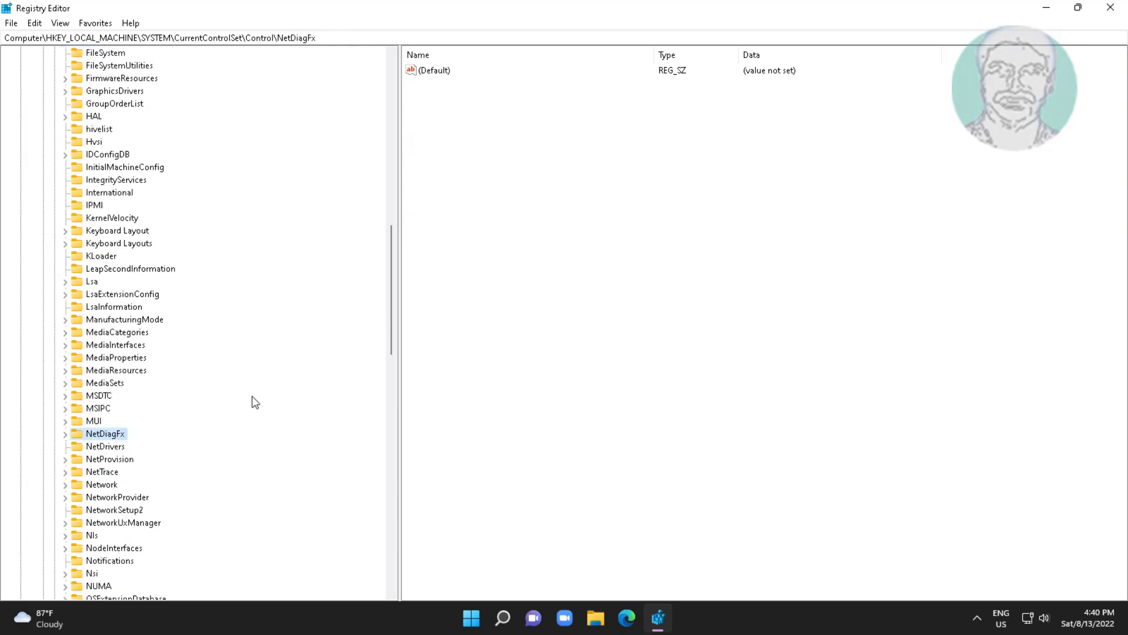
scroll(246, 407, down, 4)
click(110, 333)
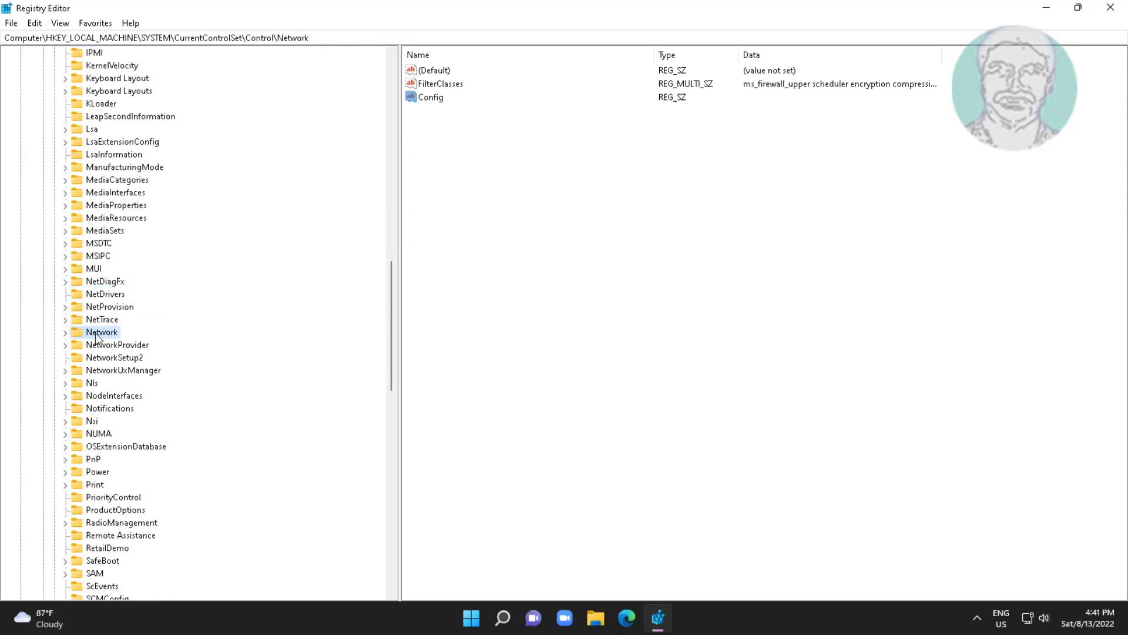
Delete the Config value from the Network key and confirm the deletion.
click(438, 100)
right_click(436, 98)
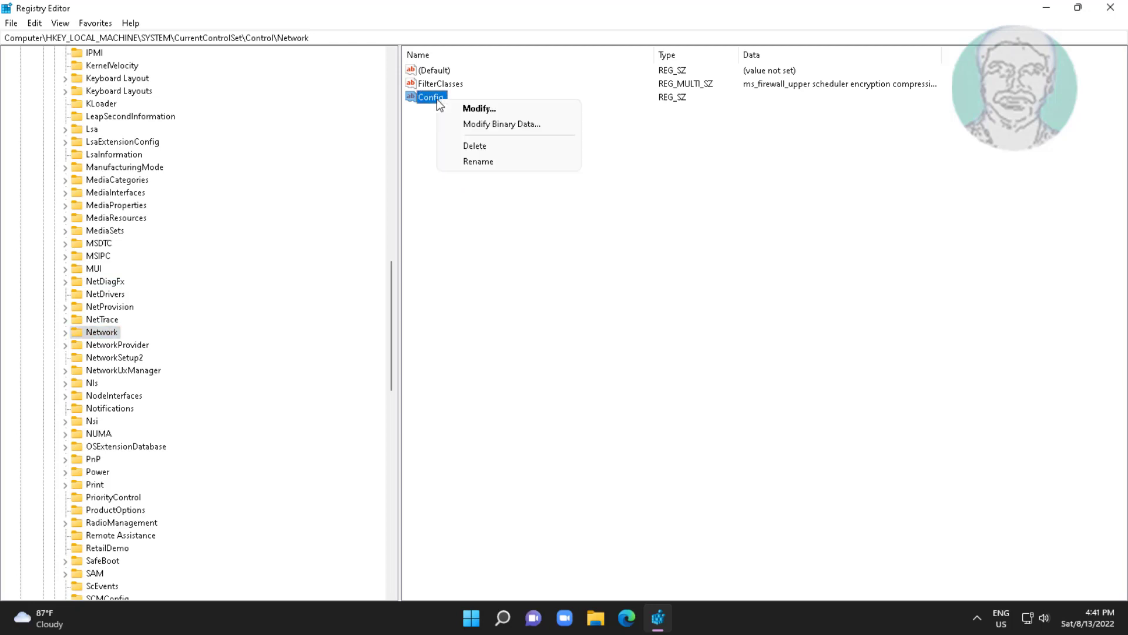
click(490, 156)
key(Delete)
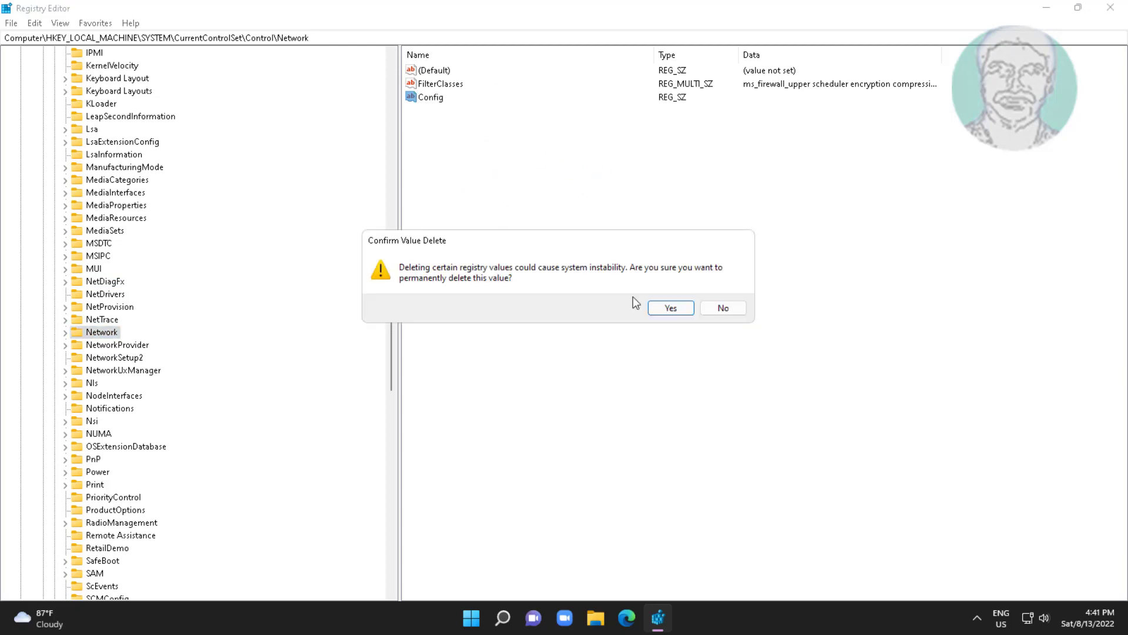
click(671, 308)
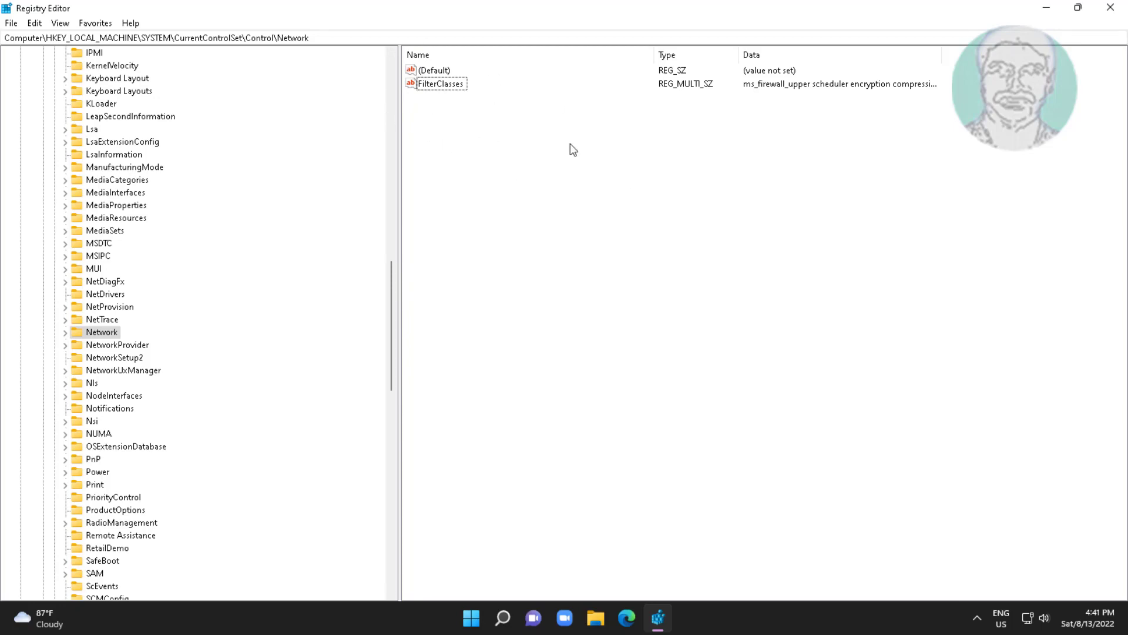
Collapse the expanded registry keys back to HKEY_LOCAL_MACHINE and close Registry Editor.
drag(390, 342, 393, 105)
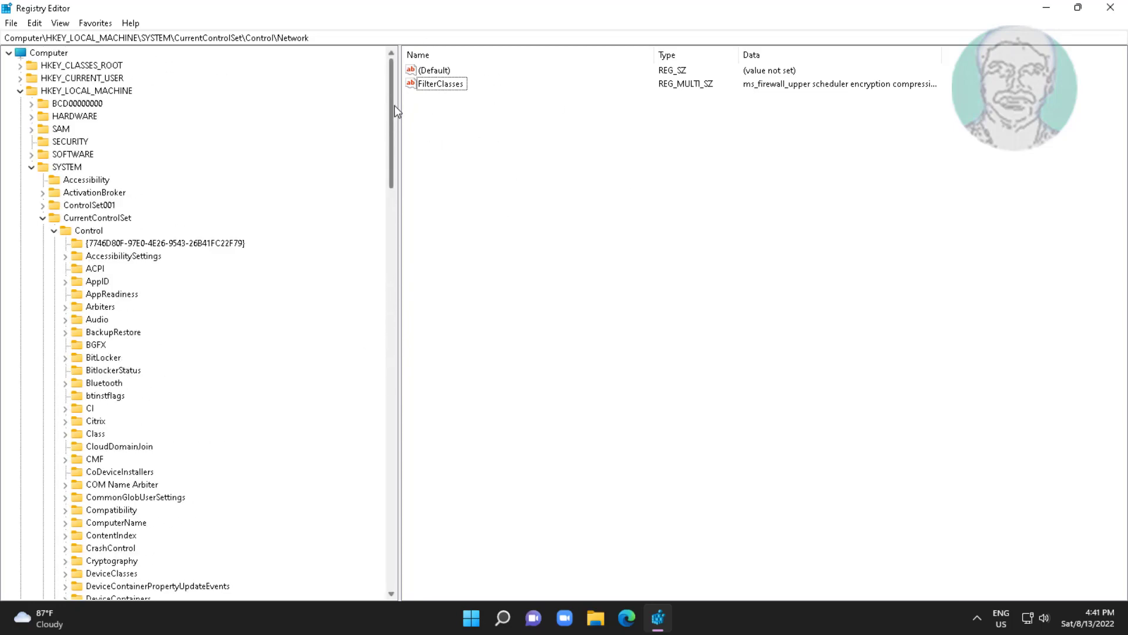
click(53, 230)
click(42, 217)
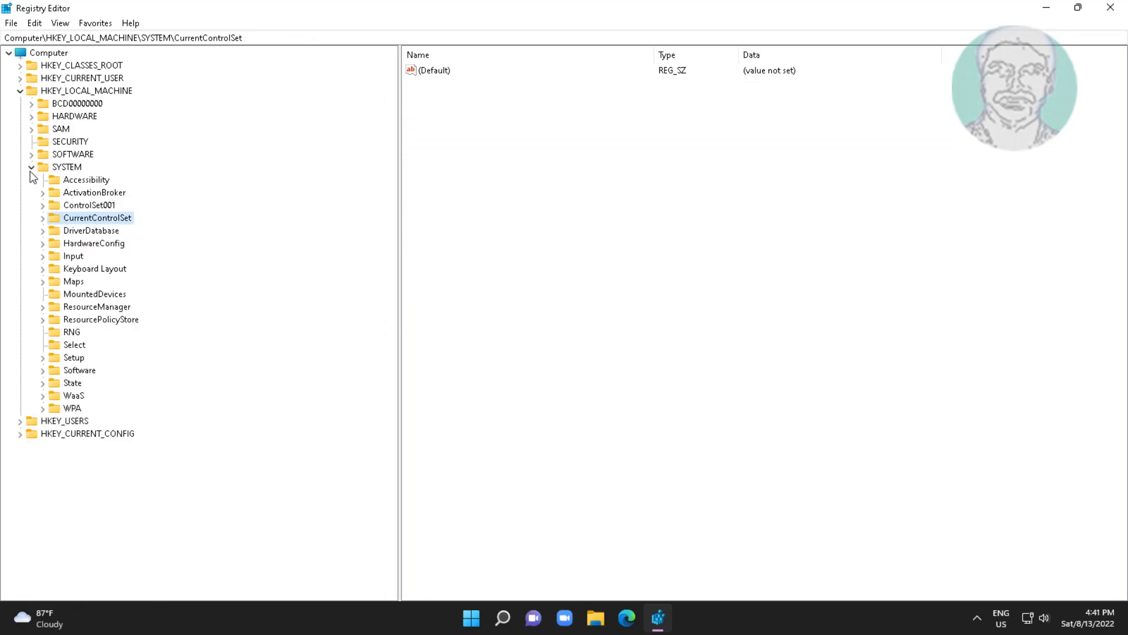
click(32, 167)
click(20, 92)
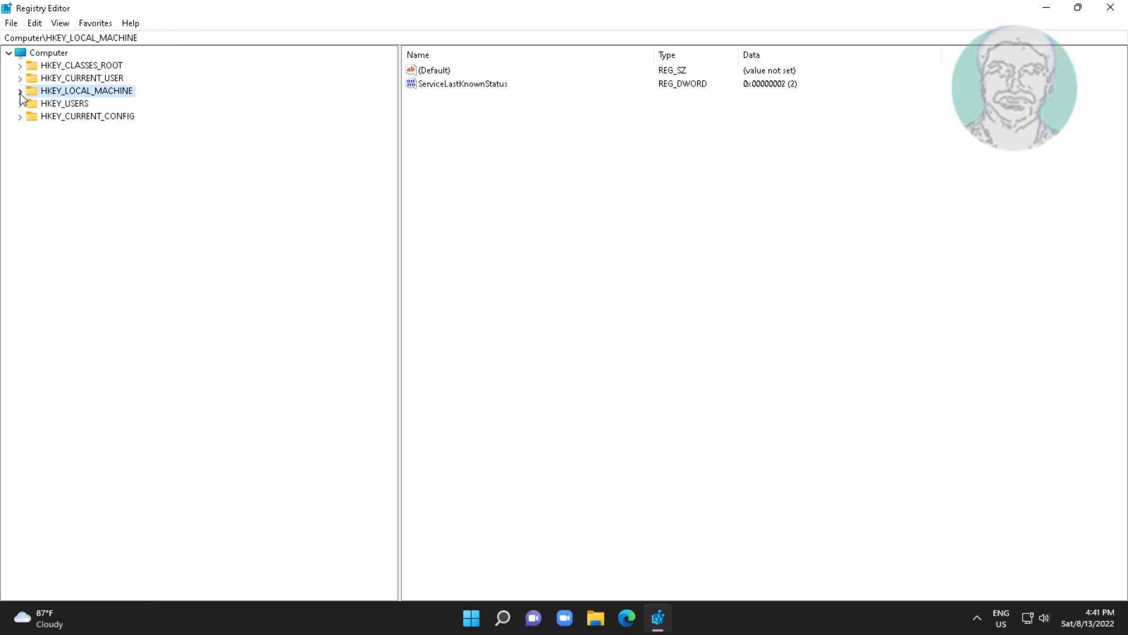
click(1110, 7)
Restart the computer.
click(488, 618)
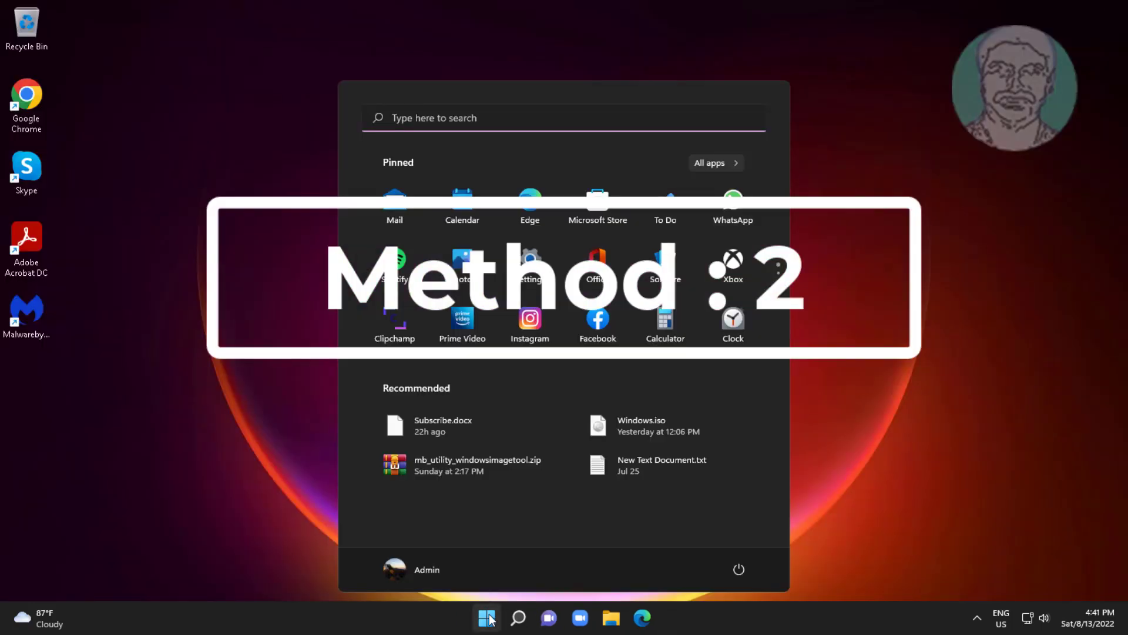
click(738, 569)
click(748, 538)
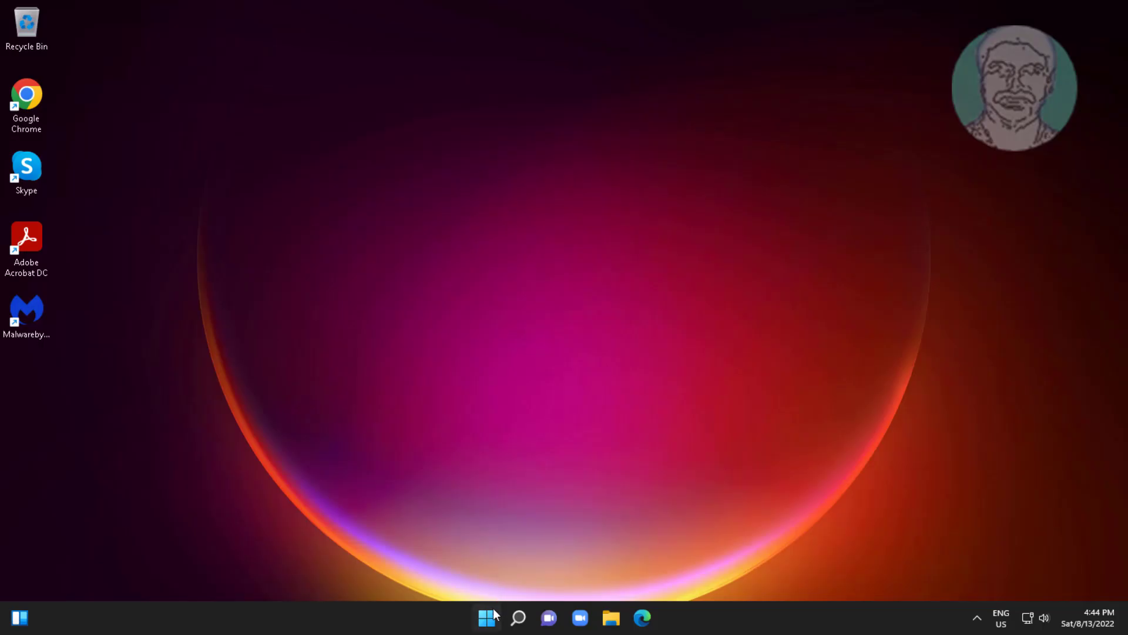
Open Device Manager and show the properties of the Intel(R) 82574L Gigabit Network Connection network adapter.
right_click(486, 617)
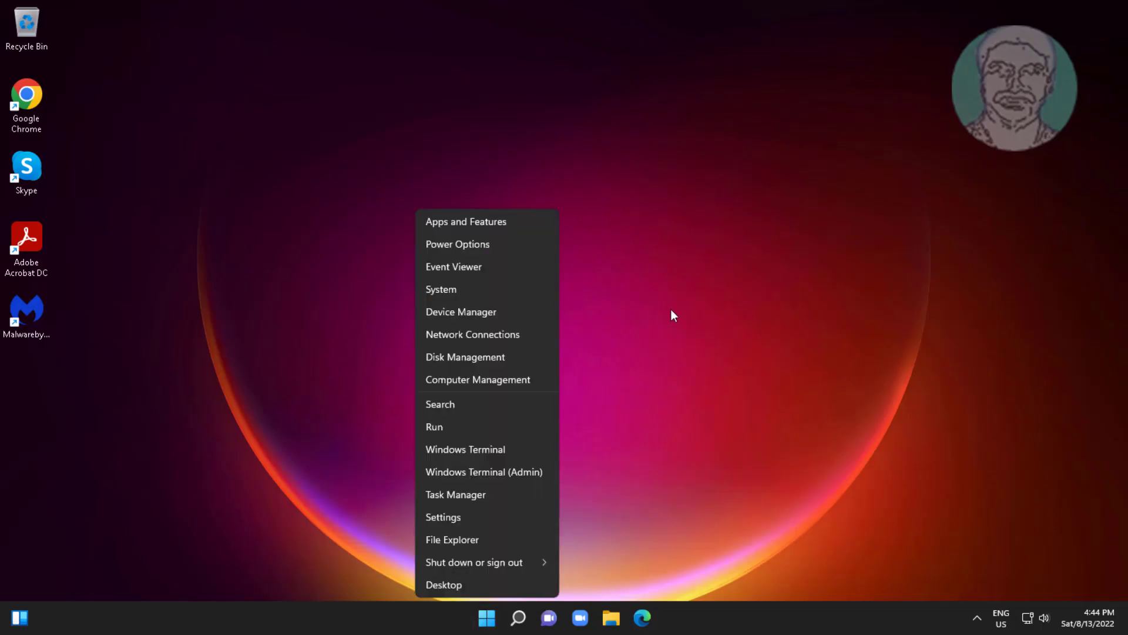
click(492, 312)
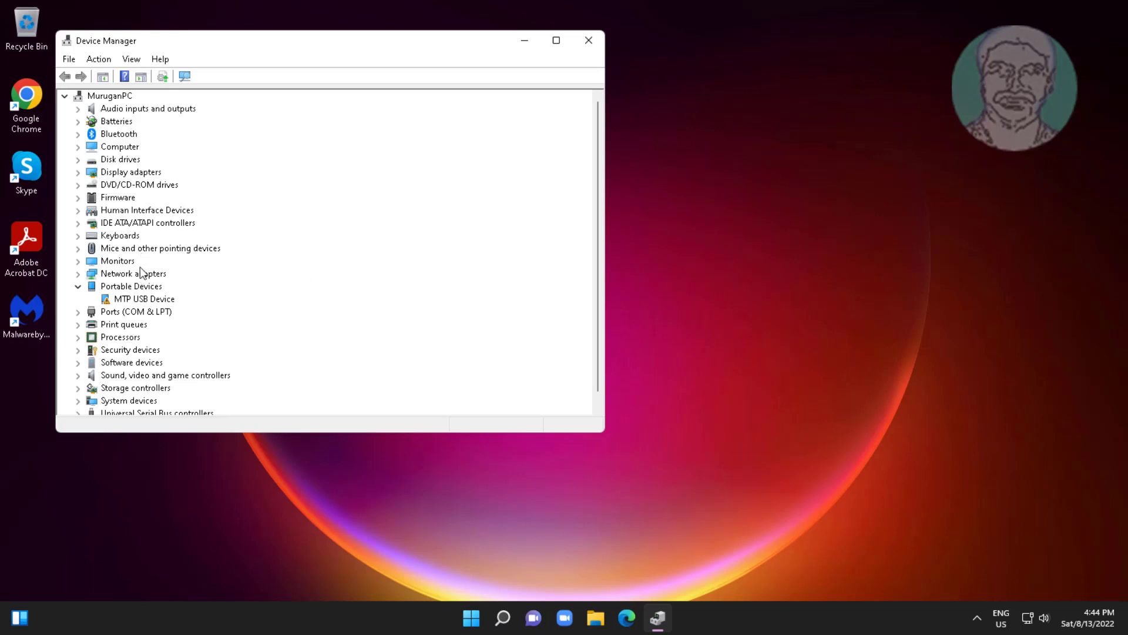
click(140, 273)
click(79, 273)
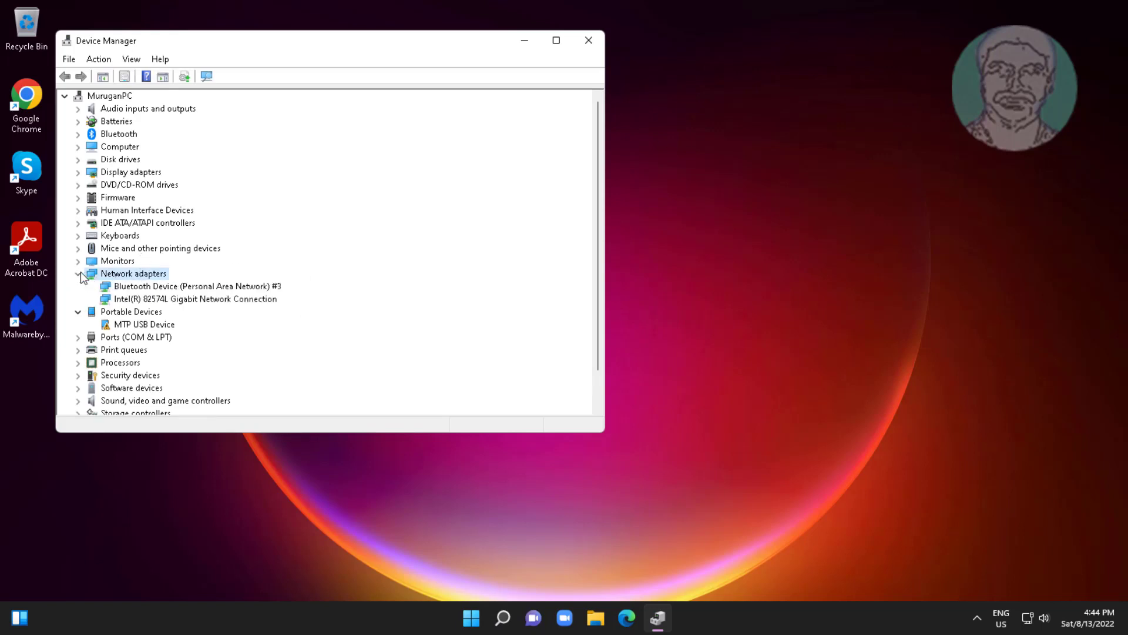
click(223, 301)
right_click(253, 303)
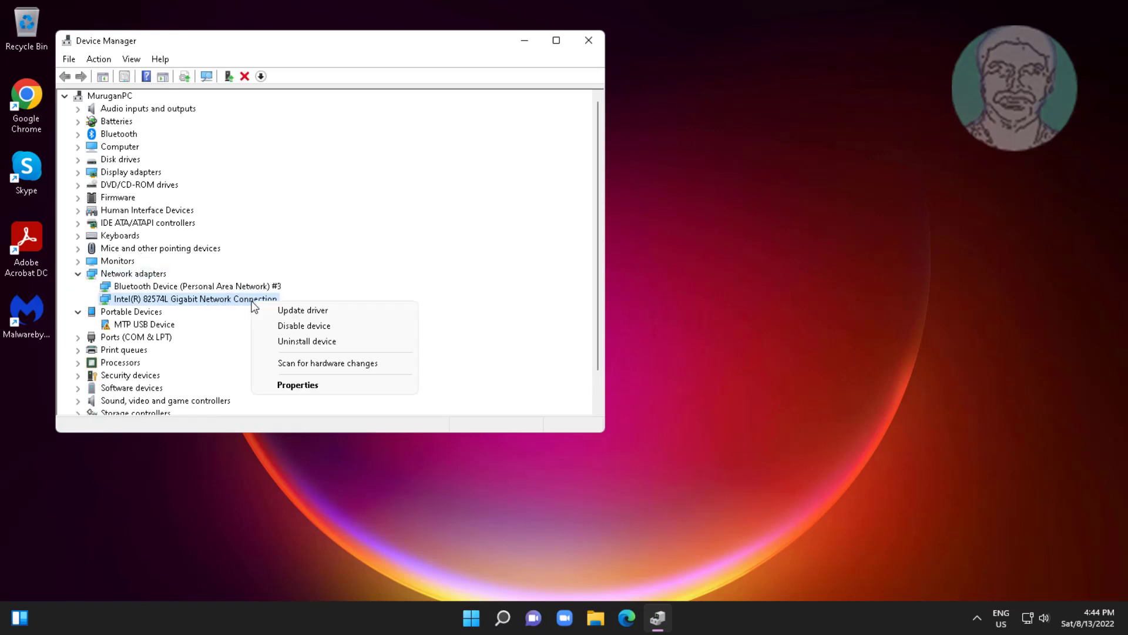
click(306, 386)
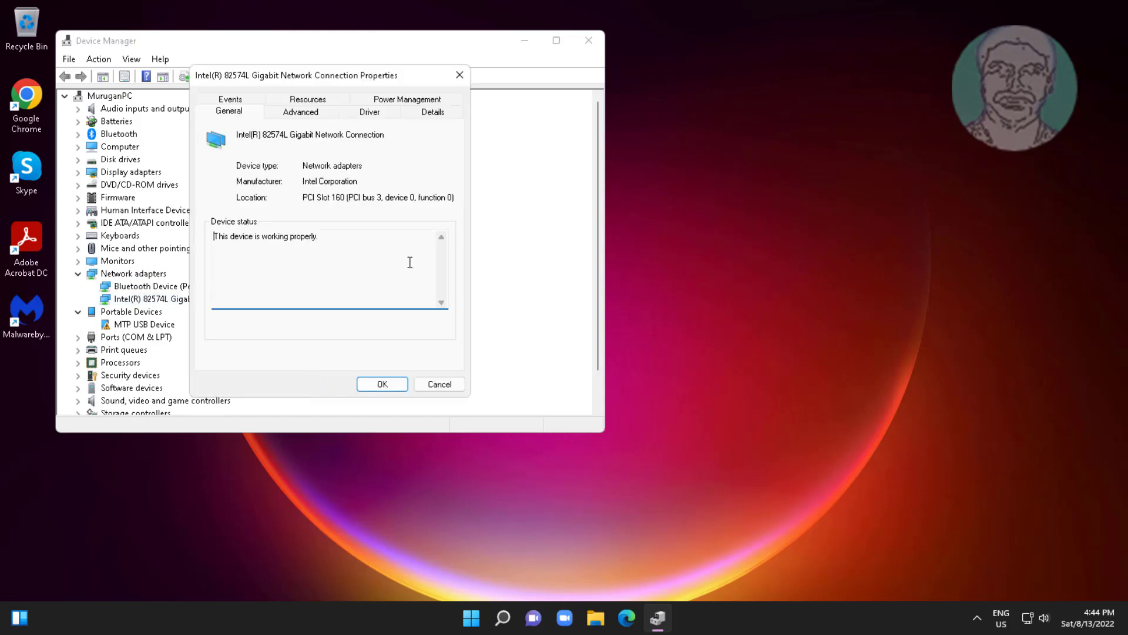
Copy the first entry of the adapter's Hardware Ids property, then dismiss the properties and minimize Device Manager.
click(432, 113)
click(347, 180)
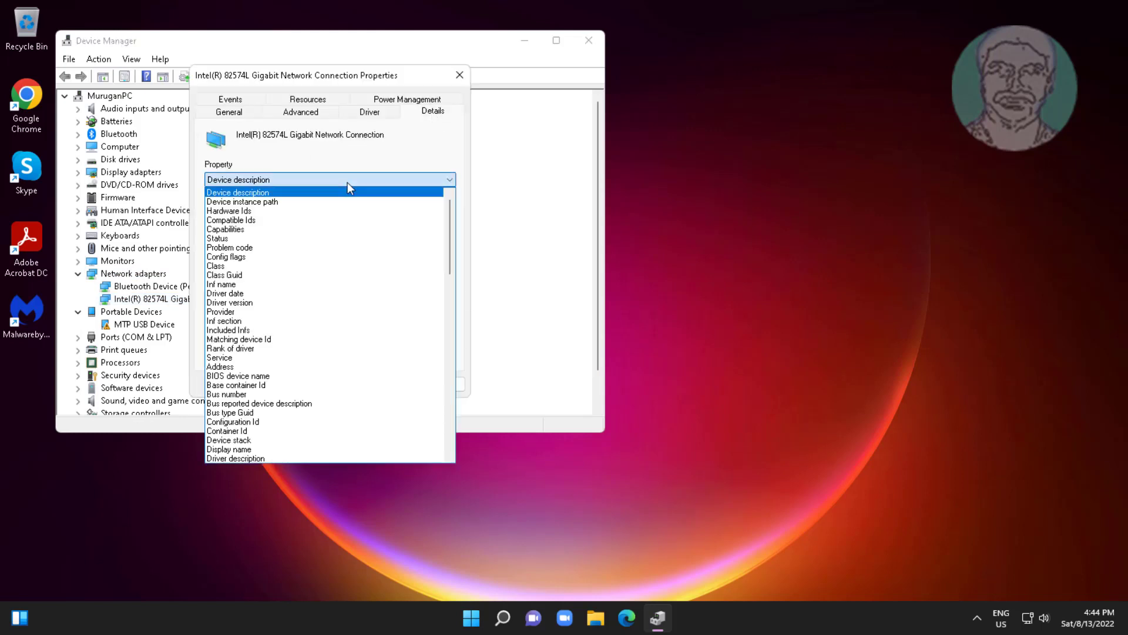
click(235, 211)
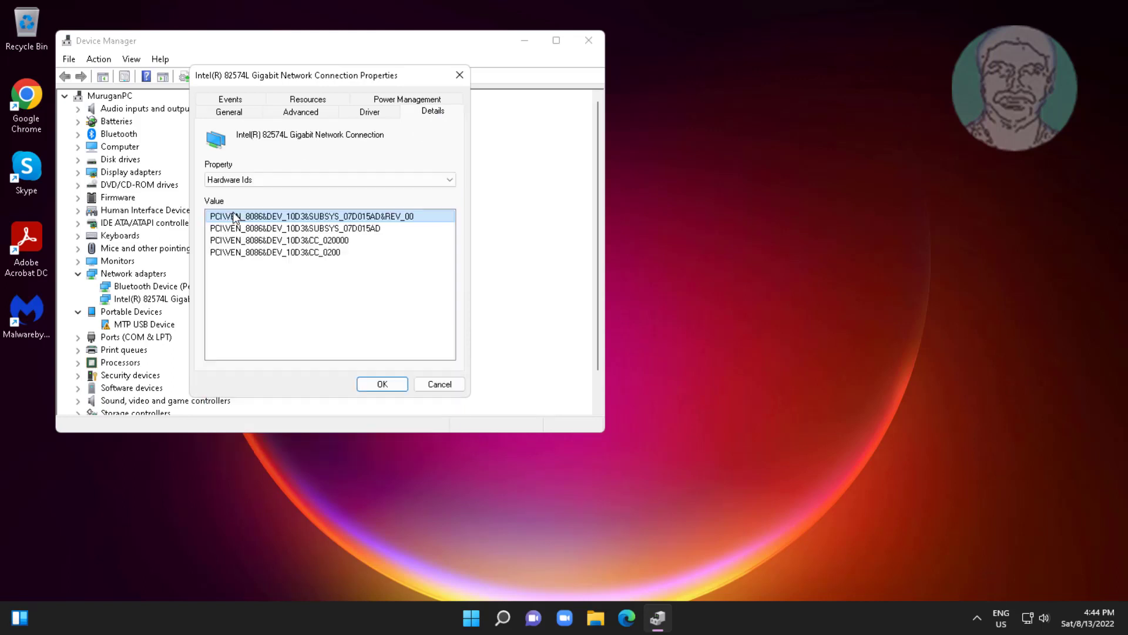
right_click(338, 219)
click(376, 227)
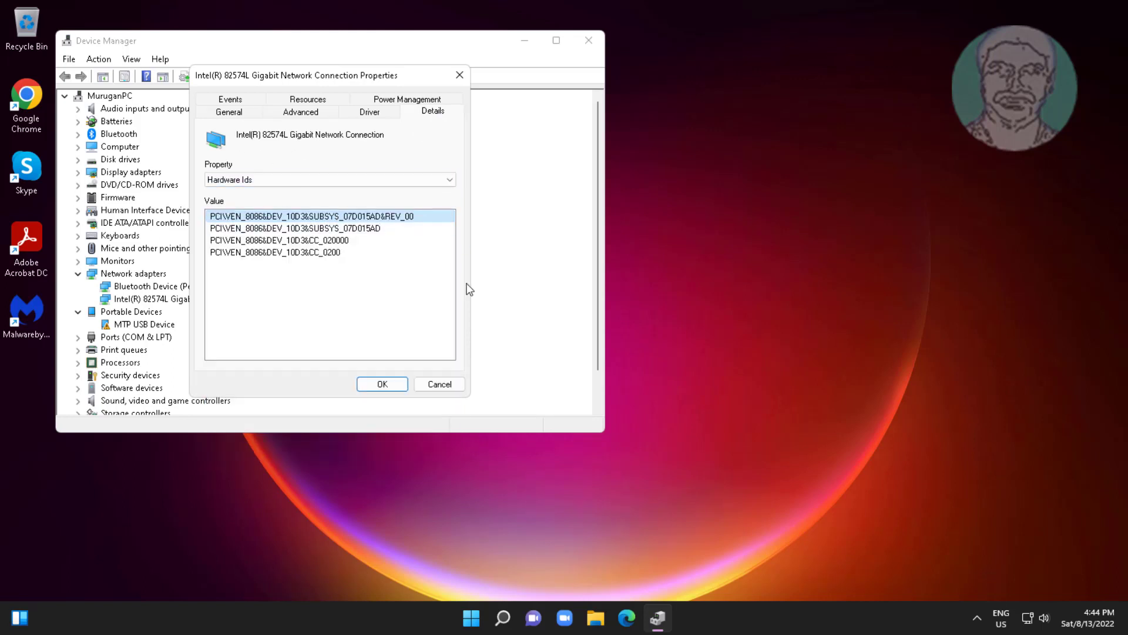
click(429, 389)
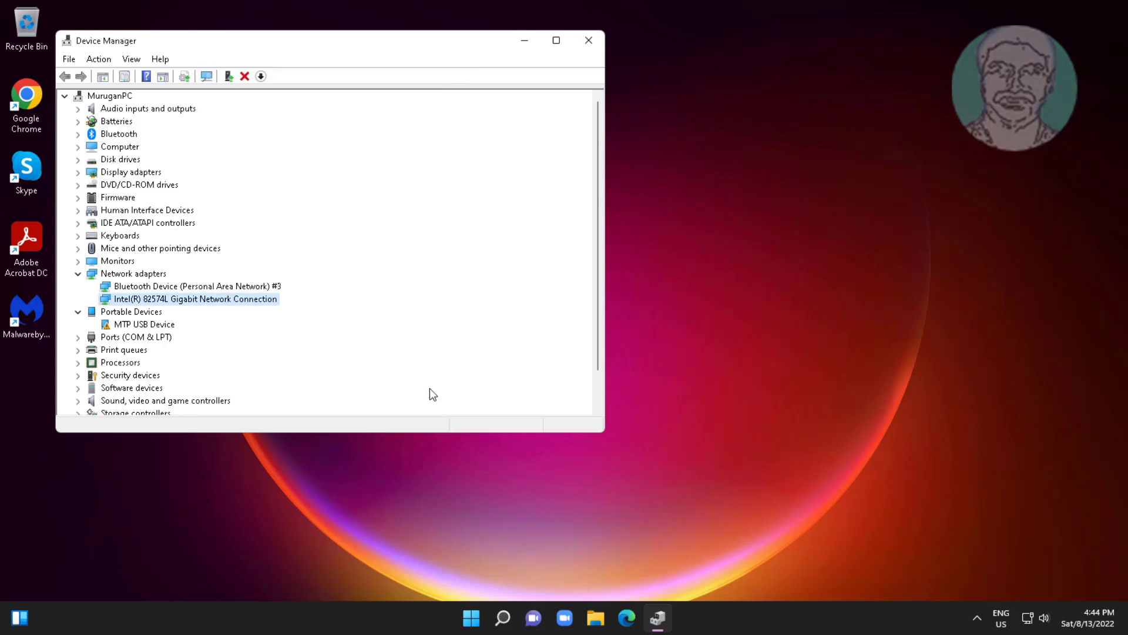
click(524, 42)
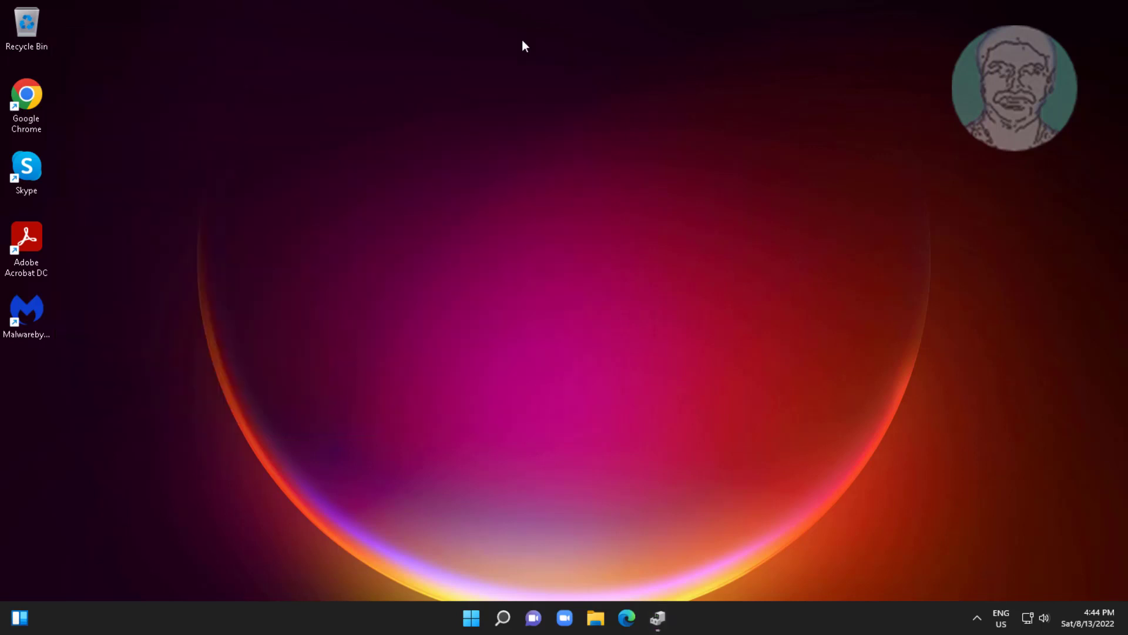
Switch to Google Chrome and search the web for the copied hardware ID PCI\VEN_8086&DEV_10D3&SUBSYS_07D015AD&REV_00.
double_click(47, 101)
right_click(107, 35)
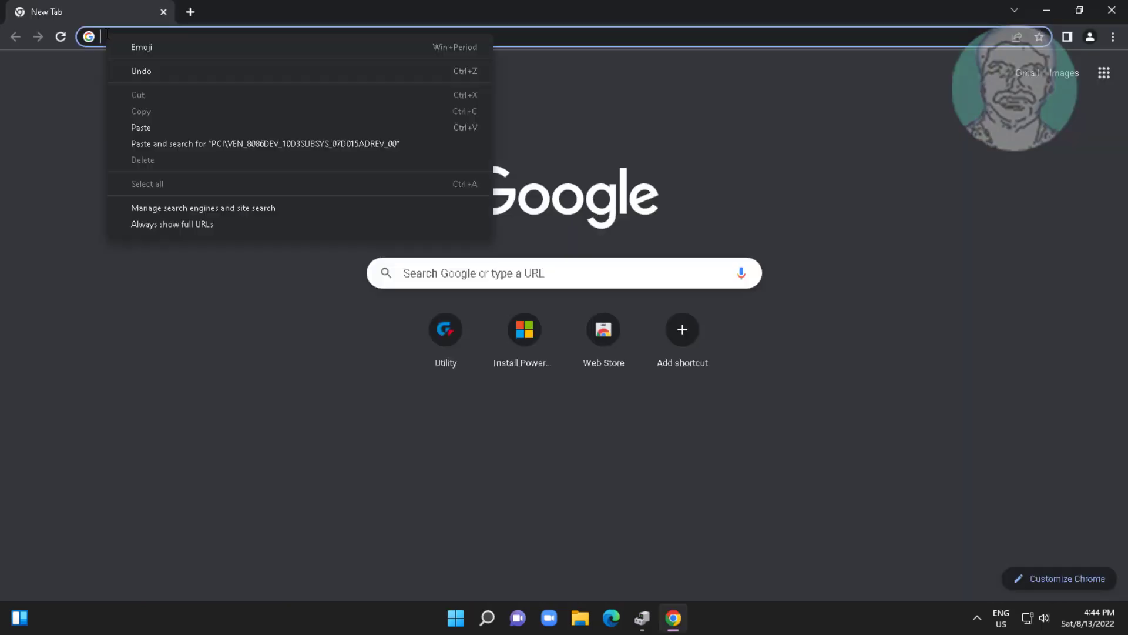
click(196, 140)
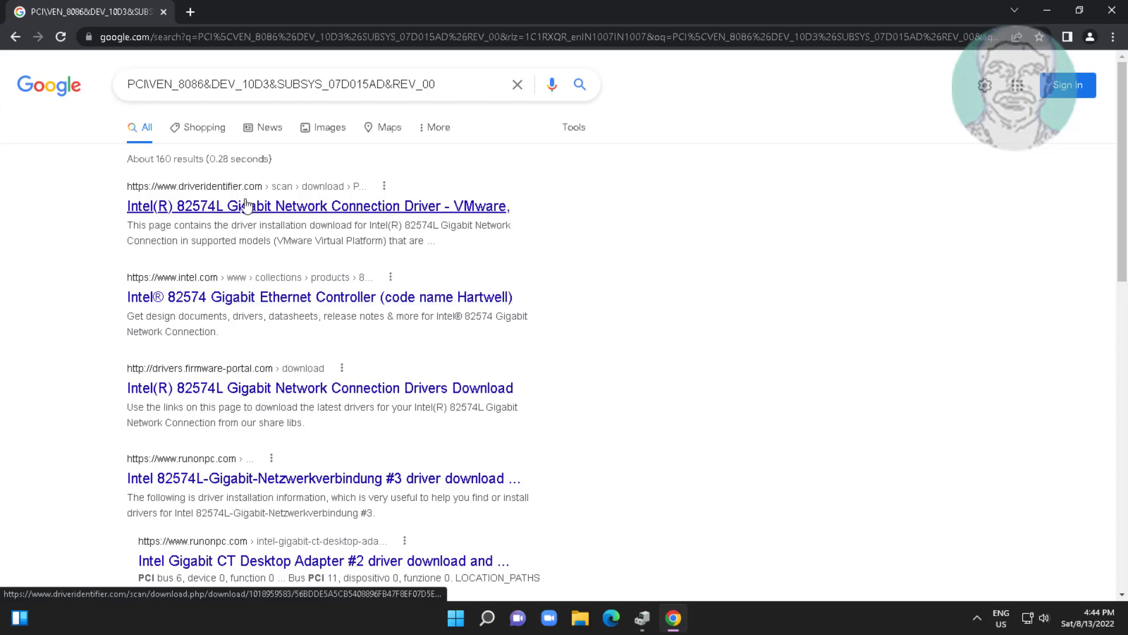
Open the driveridentifier.com result for the Intel(R) 82574L adapter and go to its list of matching driver files.
click(282, 209)
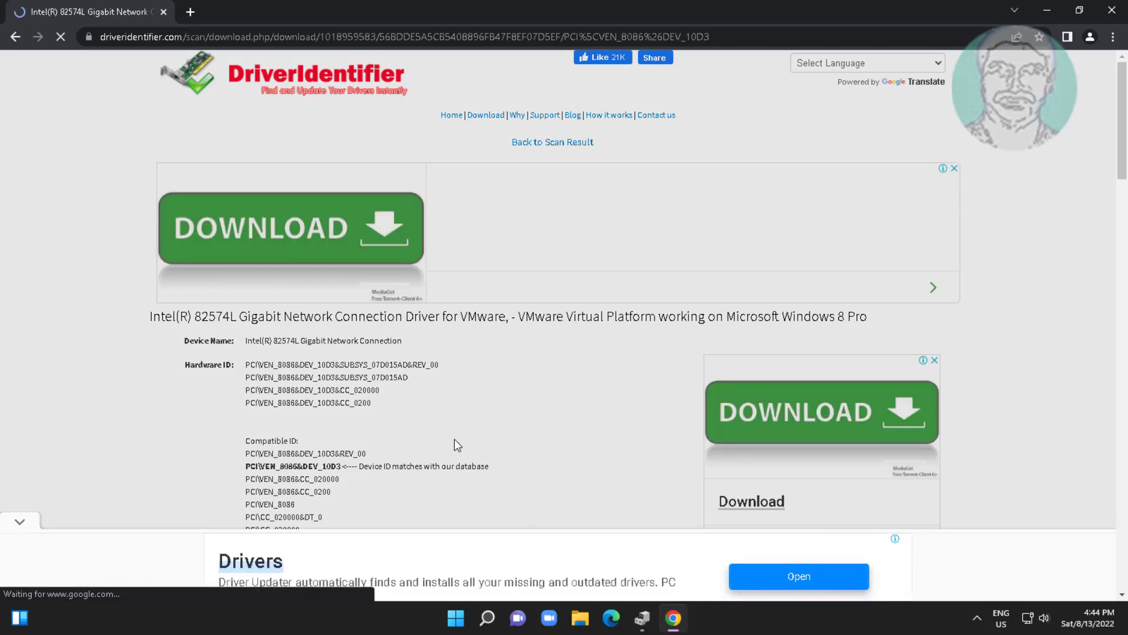
scroll(455, 440, down, 6)
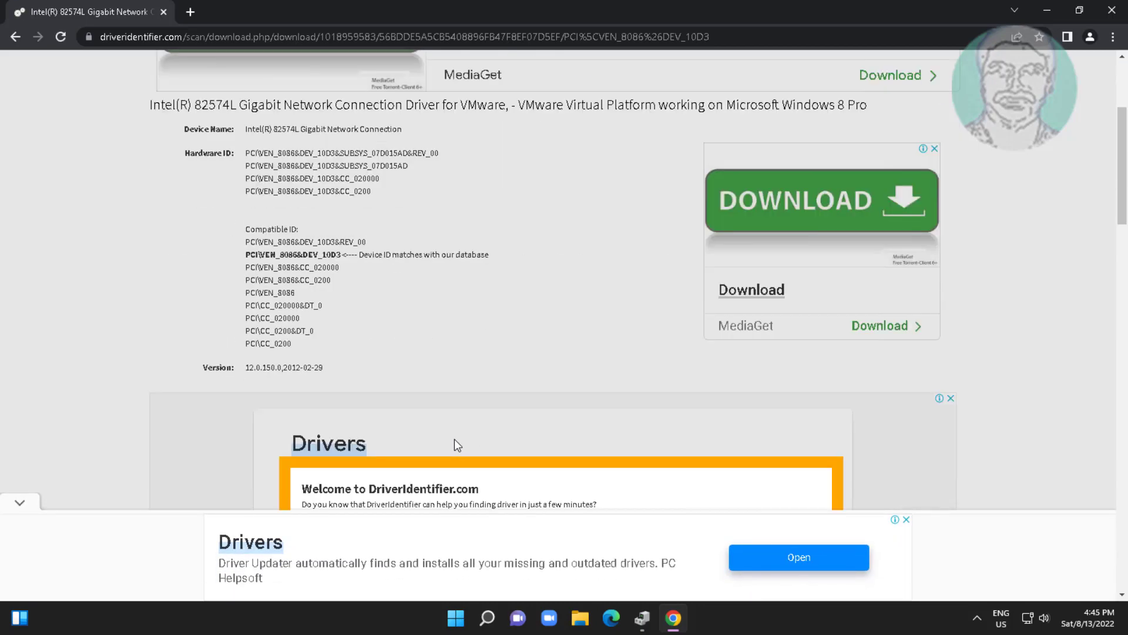
scroll(456, 445, down, 4)
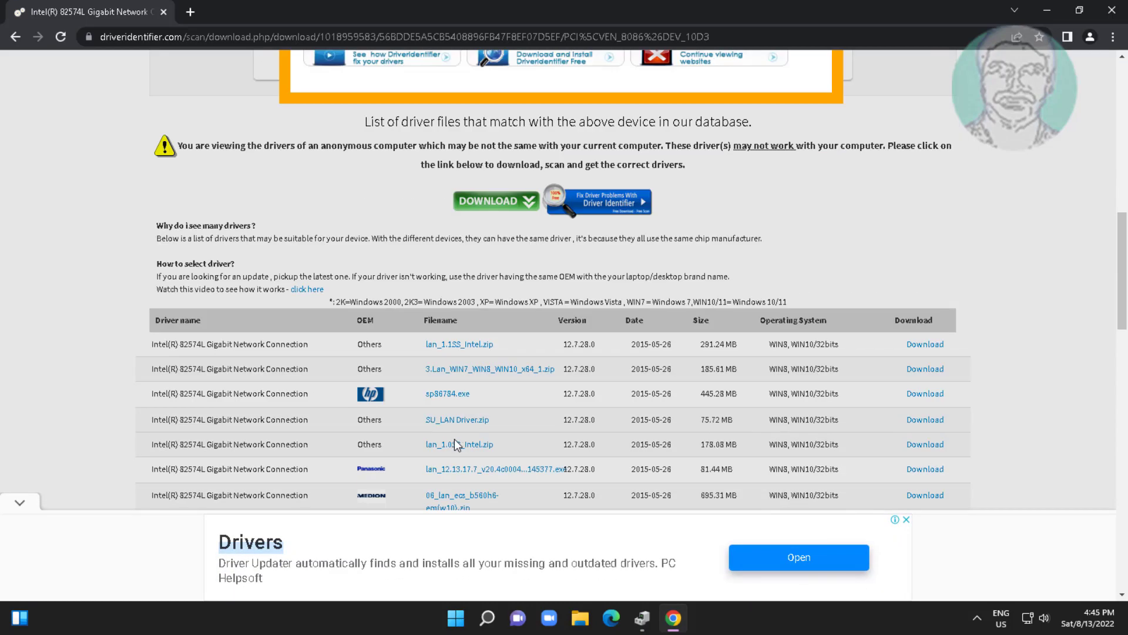
Choose the ASUS driver Intel_LAN_Win7-81-10_V207670.zip from the matching driver files for download and dismiss the advertisement.
scroll(454, 443, down, 1)
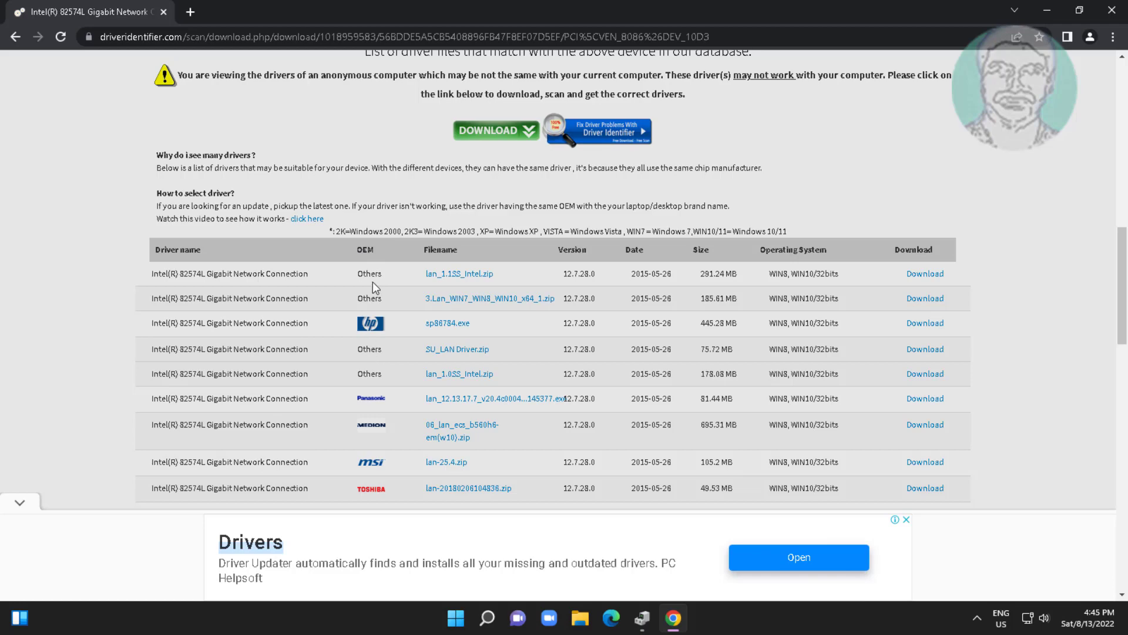
scroll(383, 442, down, 2)
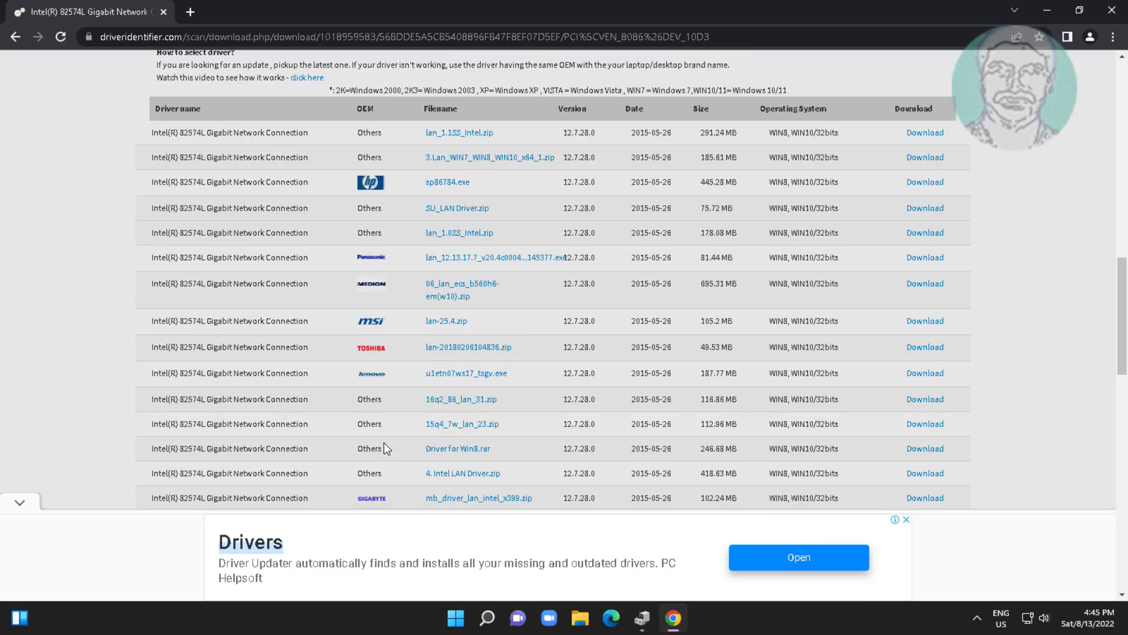
scroll(384, 449, down, 1)
scroll(383, 447, down, 1)
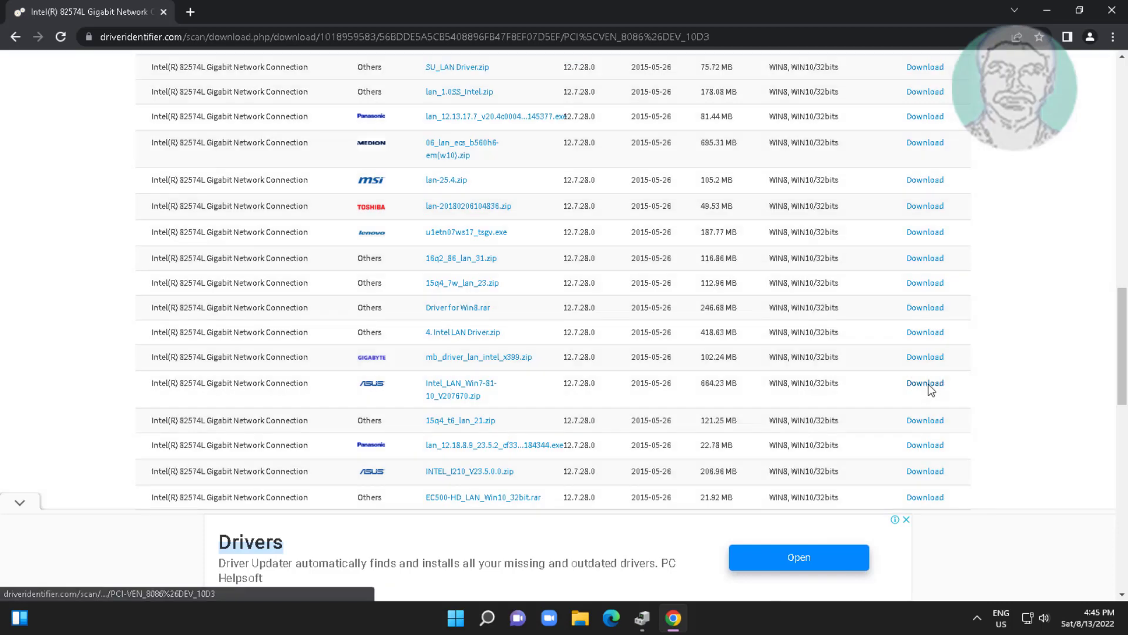
click(927, 385)
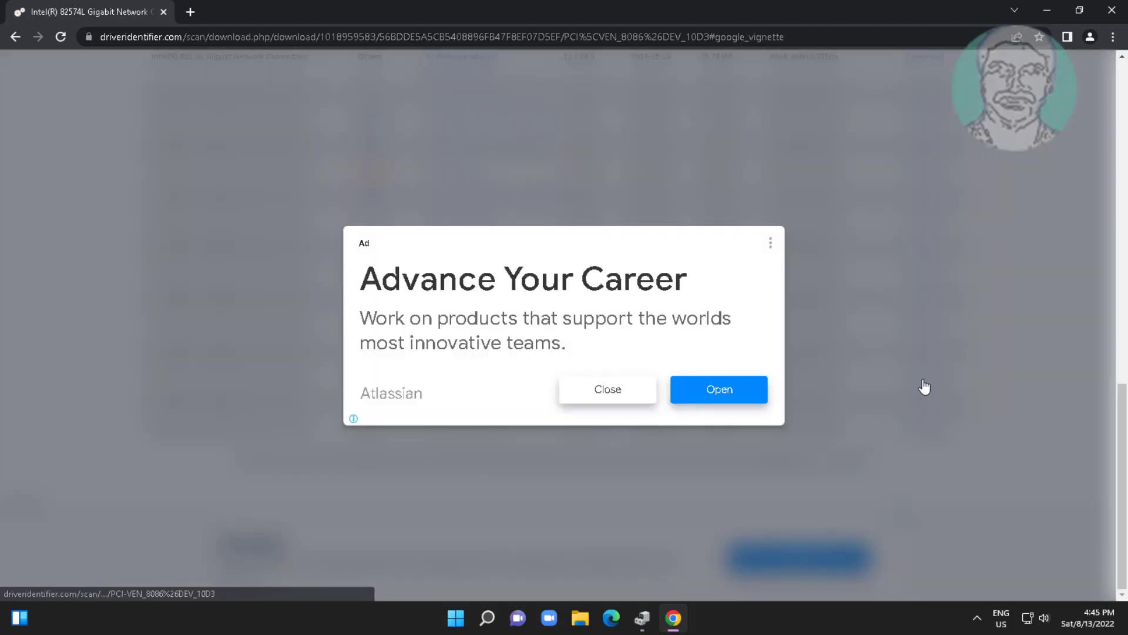
click(574, 397)
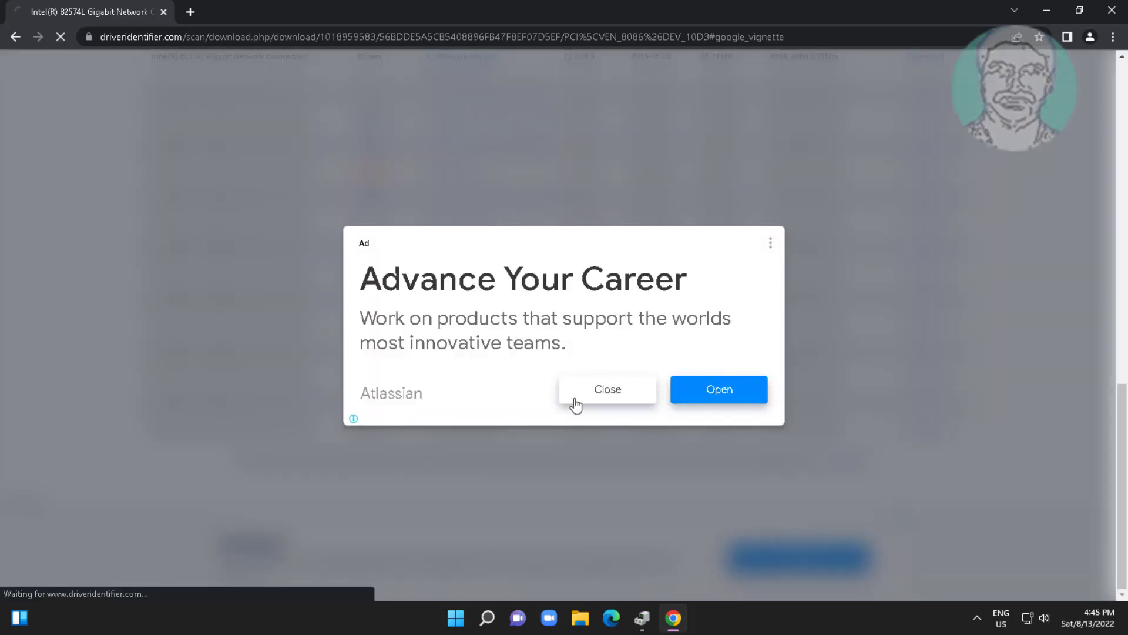
click(551, 353)
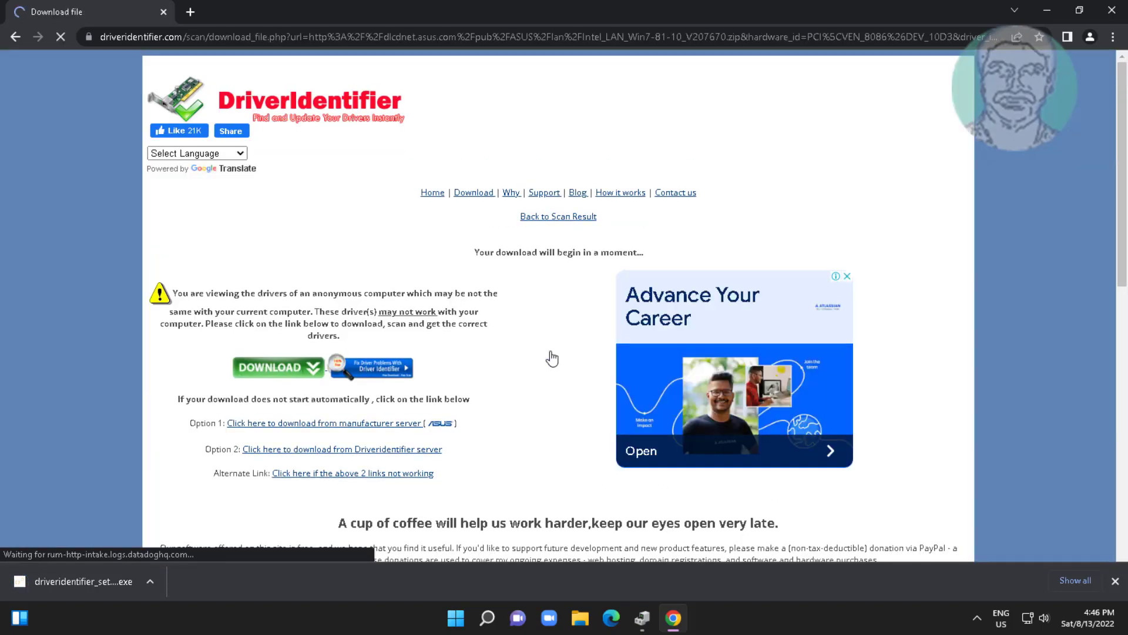
Download the driver zip from the ASUS manufacturer server, creating the Compressed folder and declining the Chrome integration help.
click(345, 430)
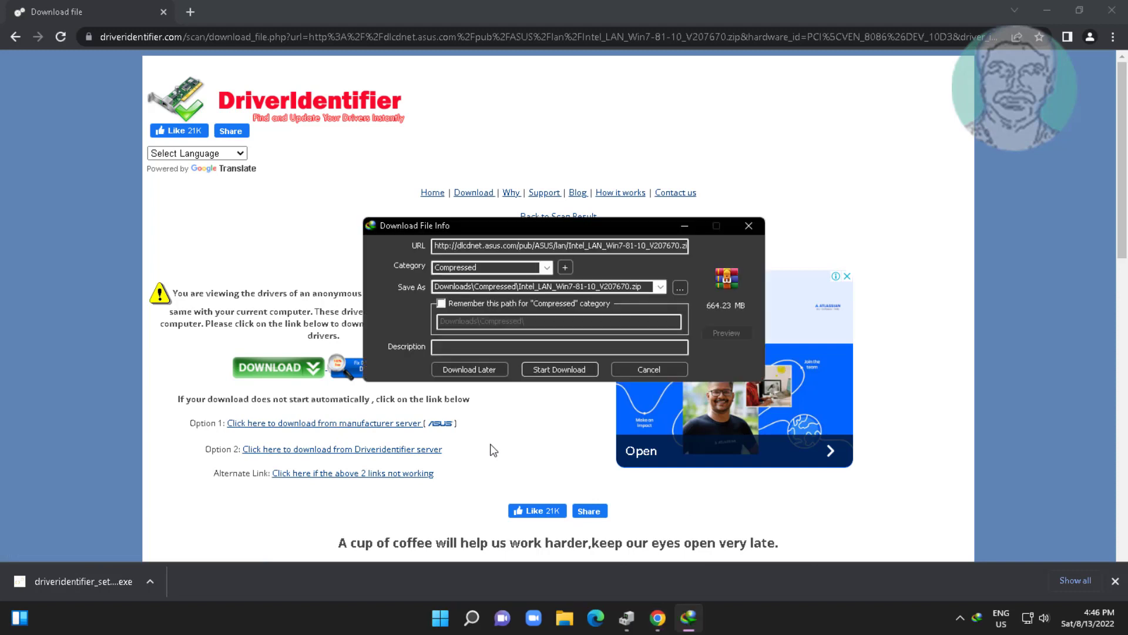
click(556, 372)
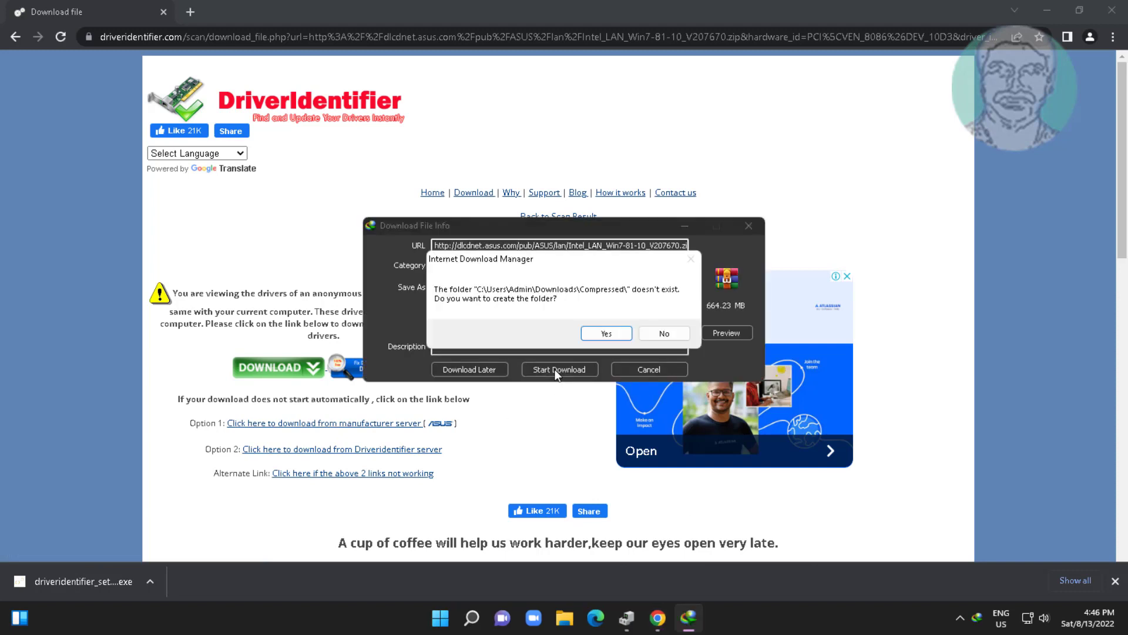
click(618, 335)
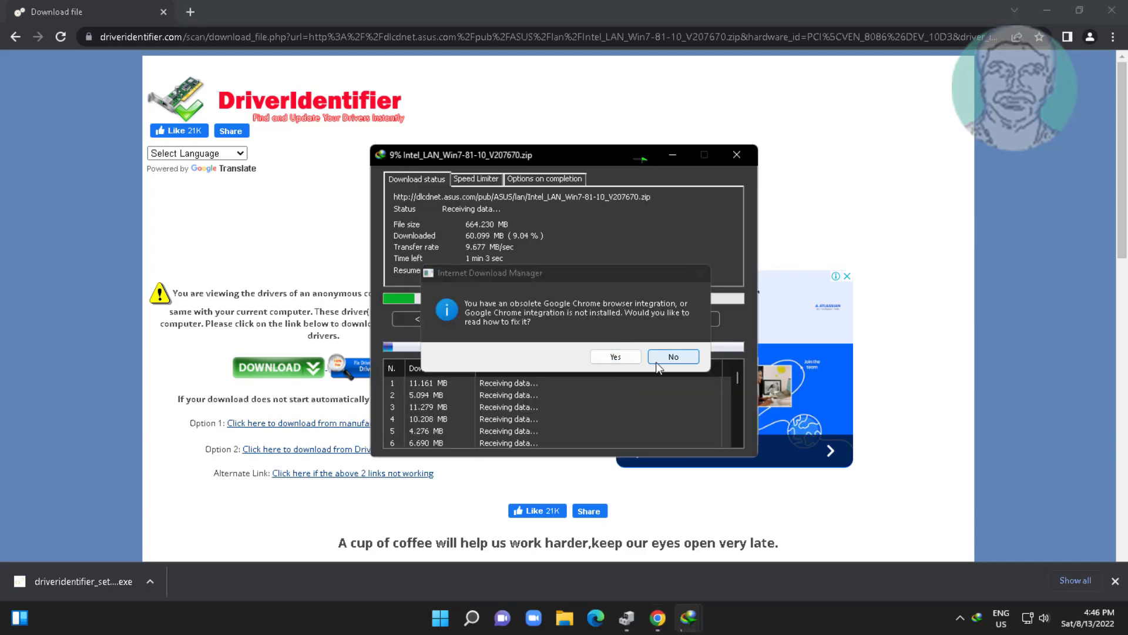
click(657, 356)
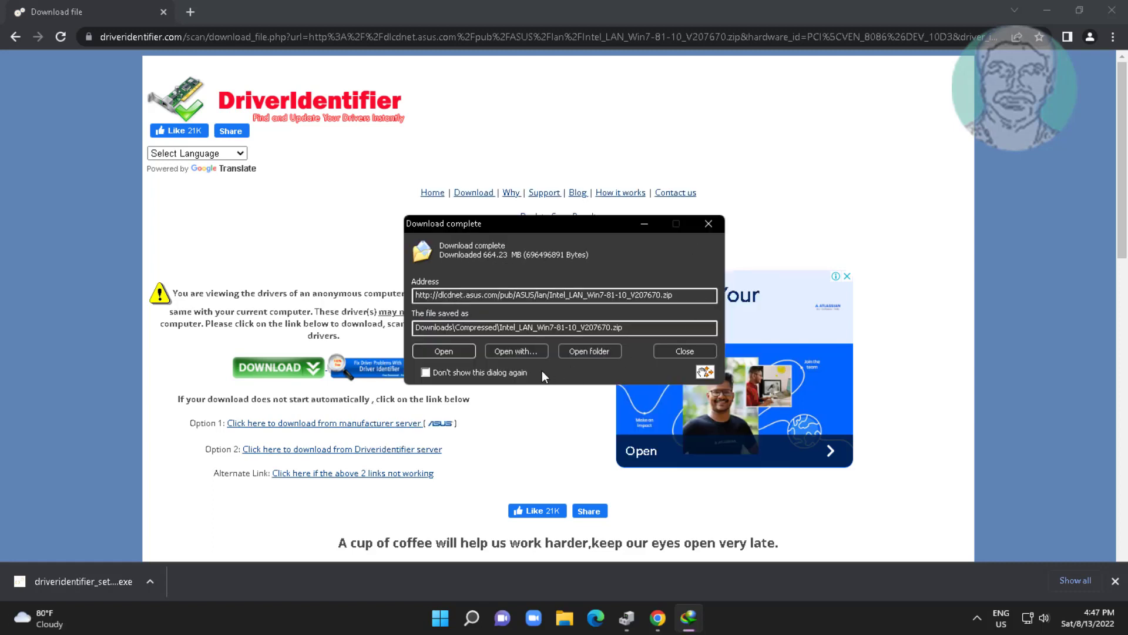
Open the downloaded archive and extract it to a new Desktop folder named Intel_LAN_Win7-81-10_V207670, then close the archive.
click(457, 353)
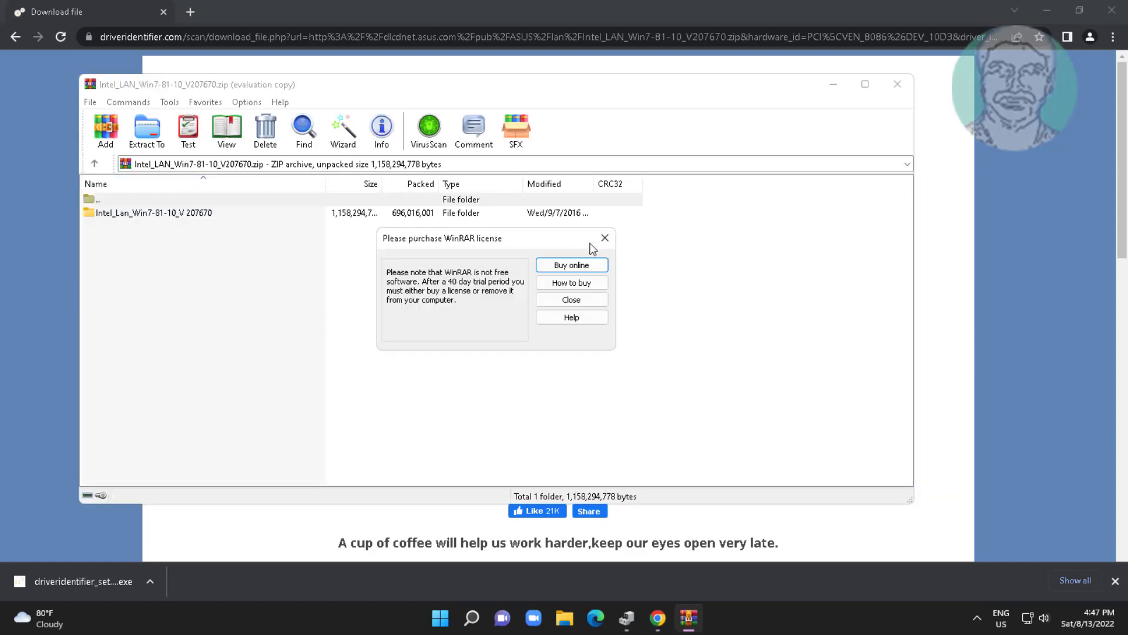
click(604, 237)
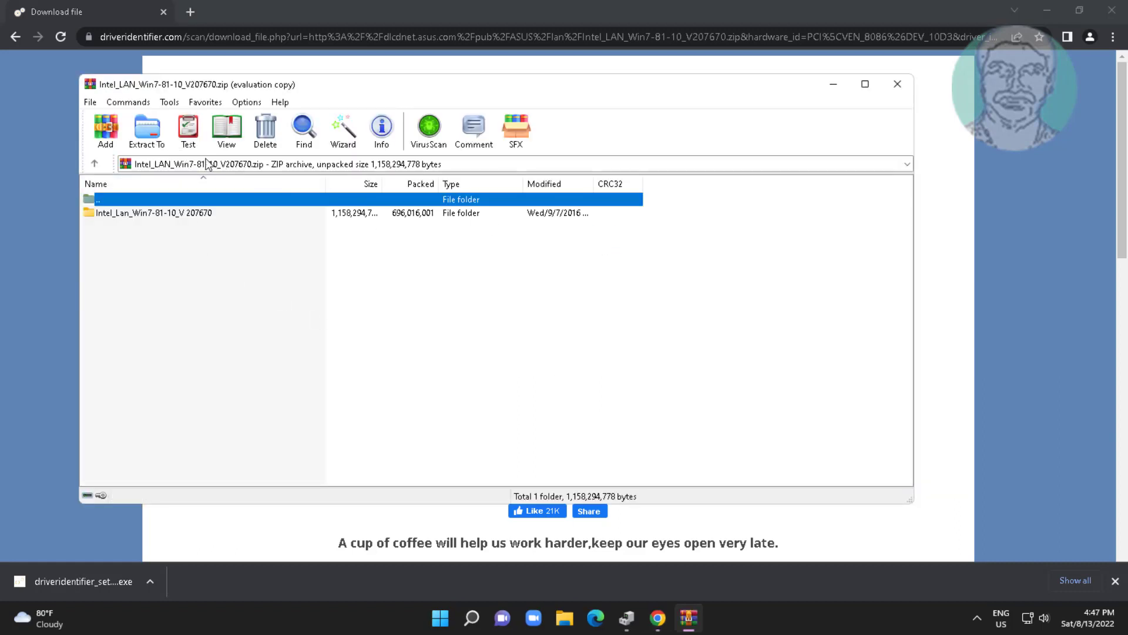
click(154, 145)
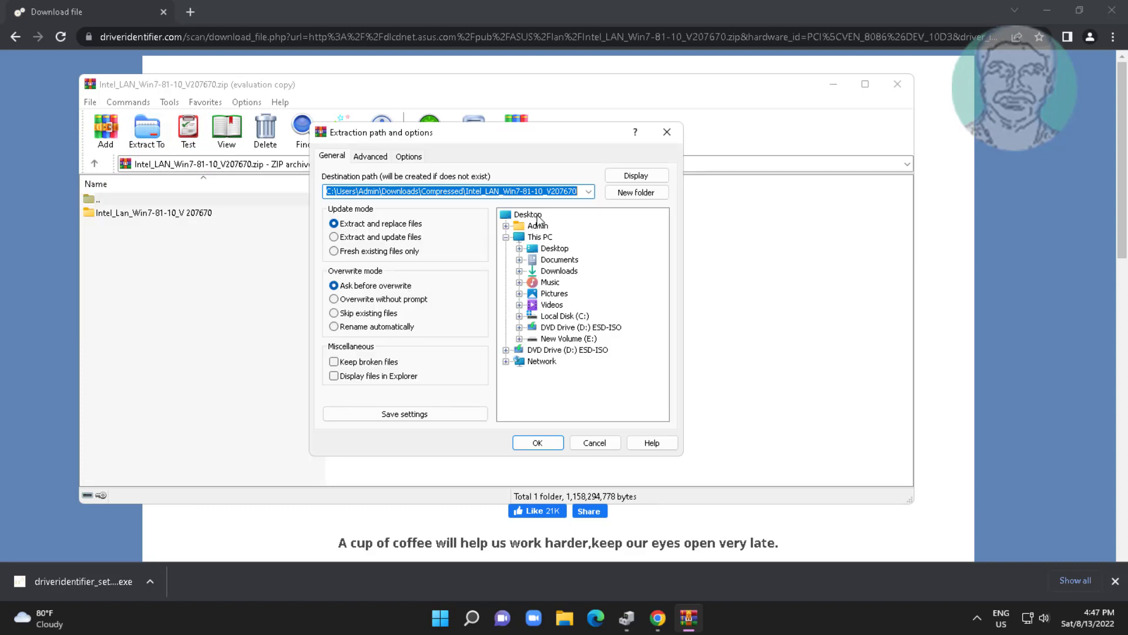
click(529, 215)
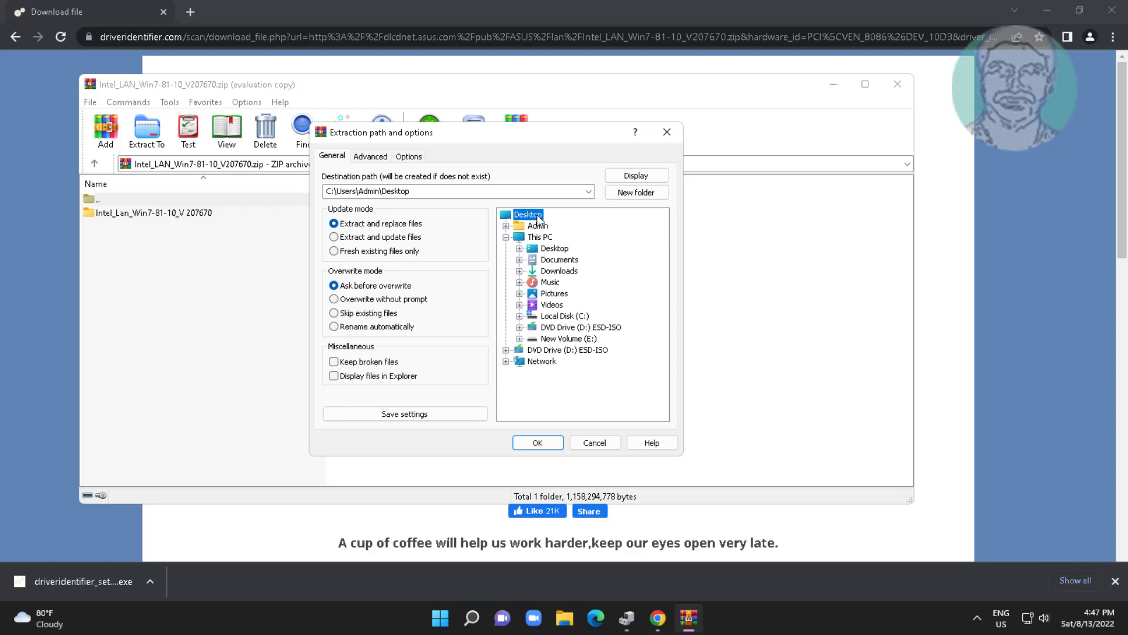
click(635, 193)
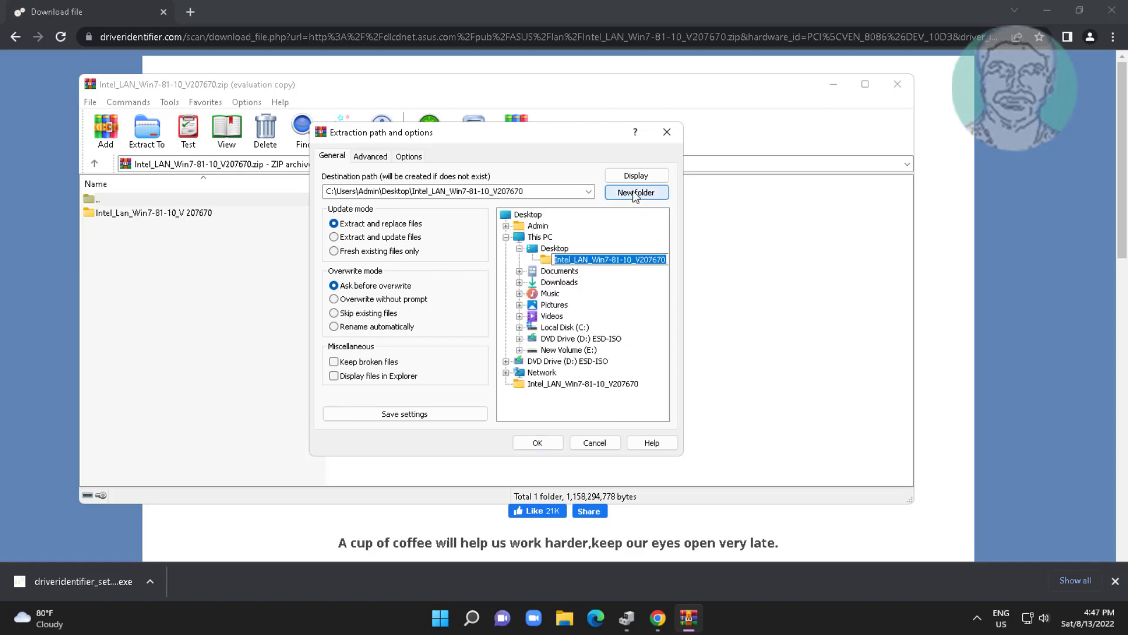
key(Return)
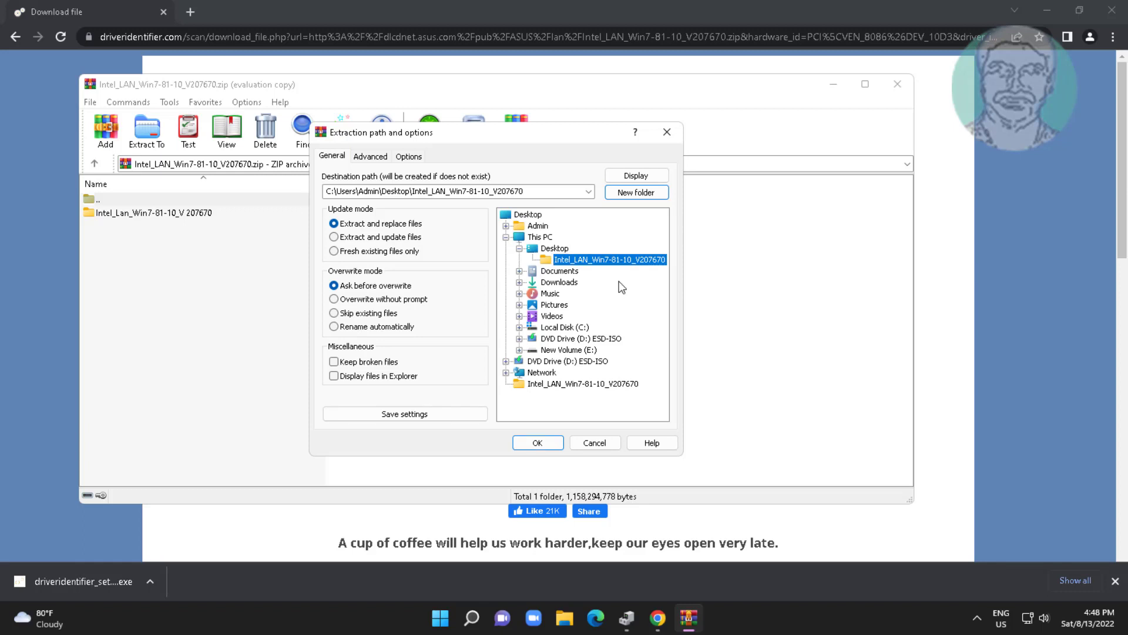
click(537, 442)
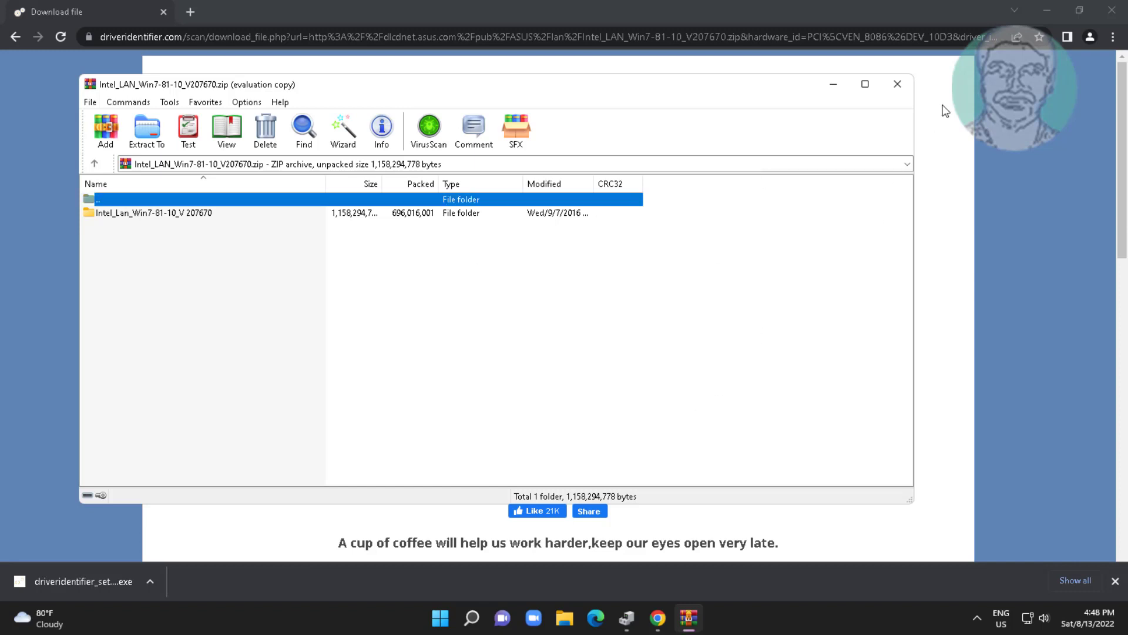
click(897, 84)
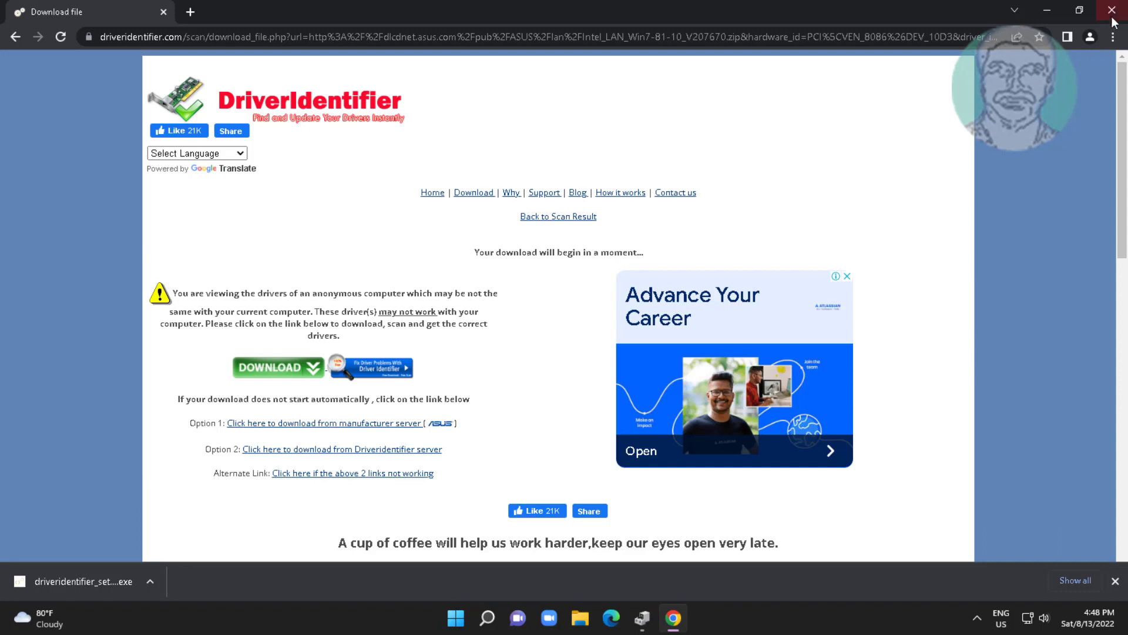
Minimize Chrome and open the extracted driver folder on the desktop, going down to the innermost Intel folder.
click(1049, 10)
click(23, 386)
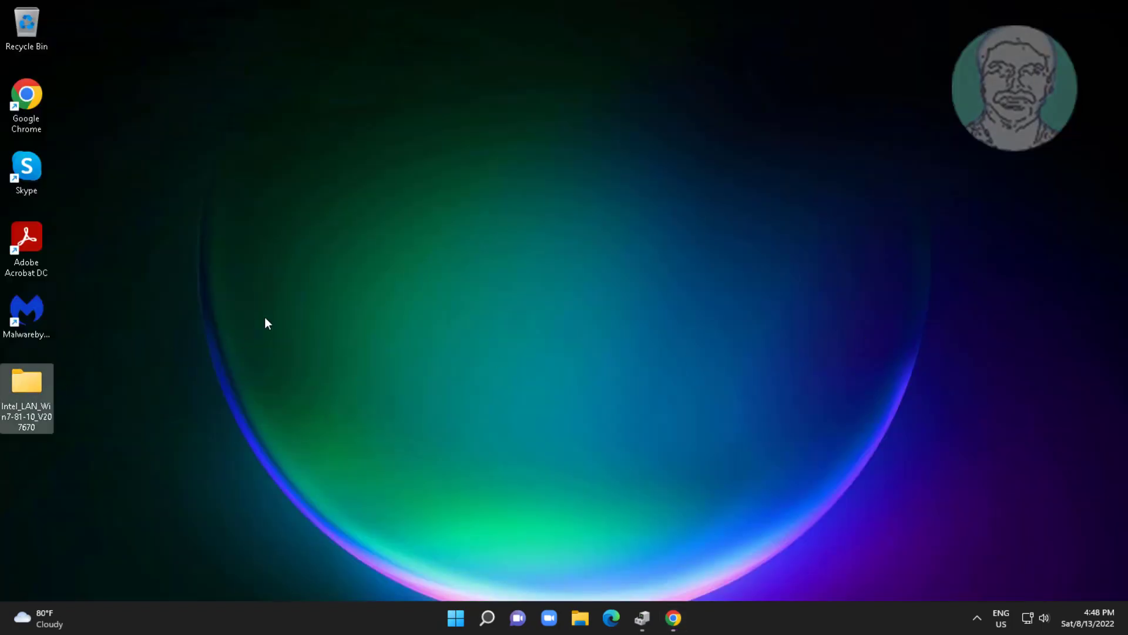
click(188, 353)
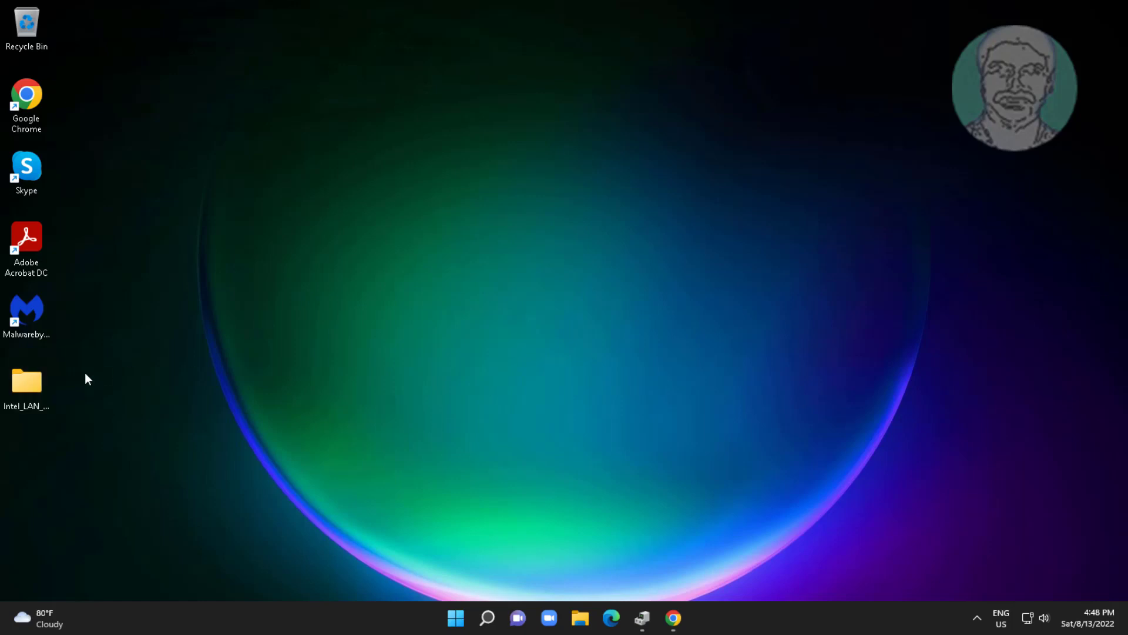
double_click(27, 382)
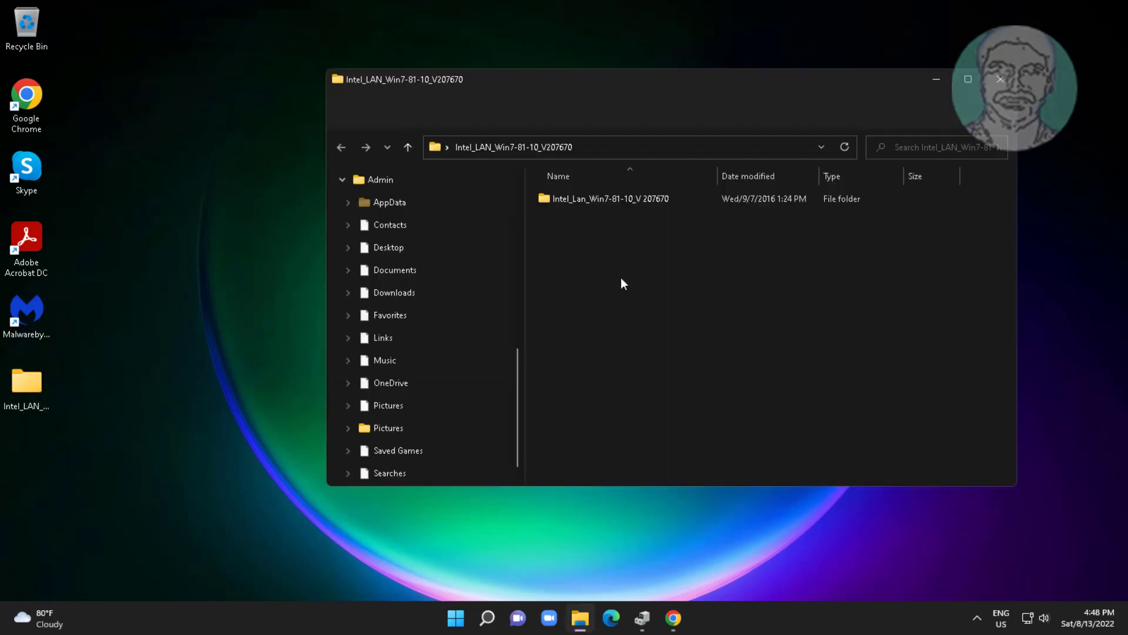
click(626, 202)
double_click(633, 202)
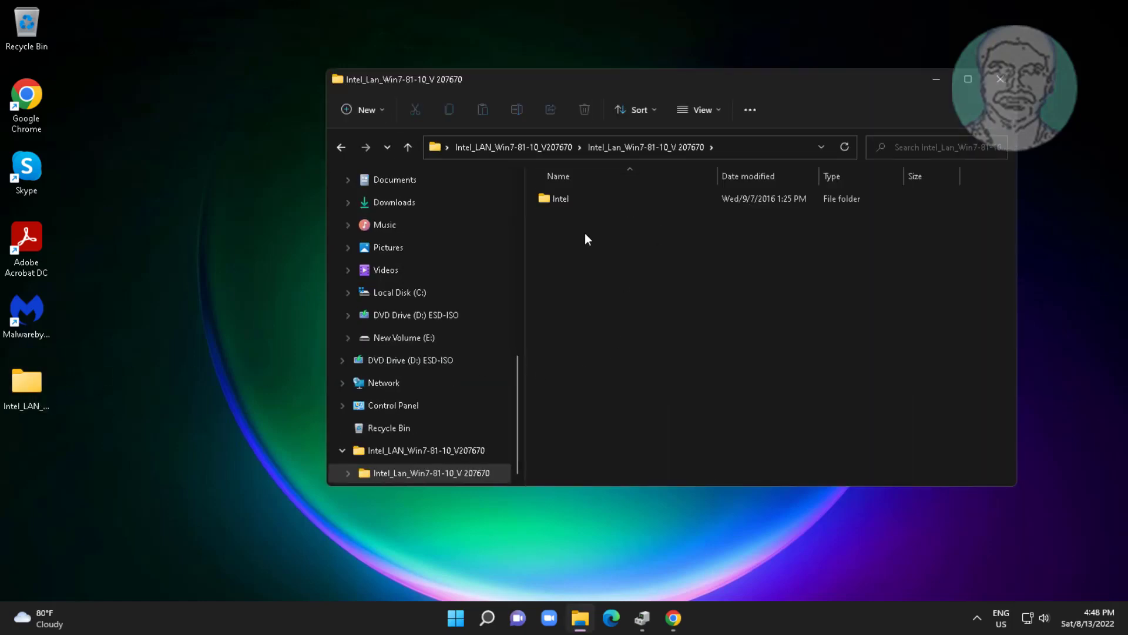
double_click(556, 198)
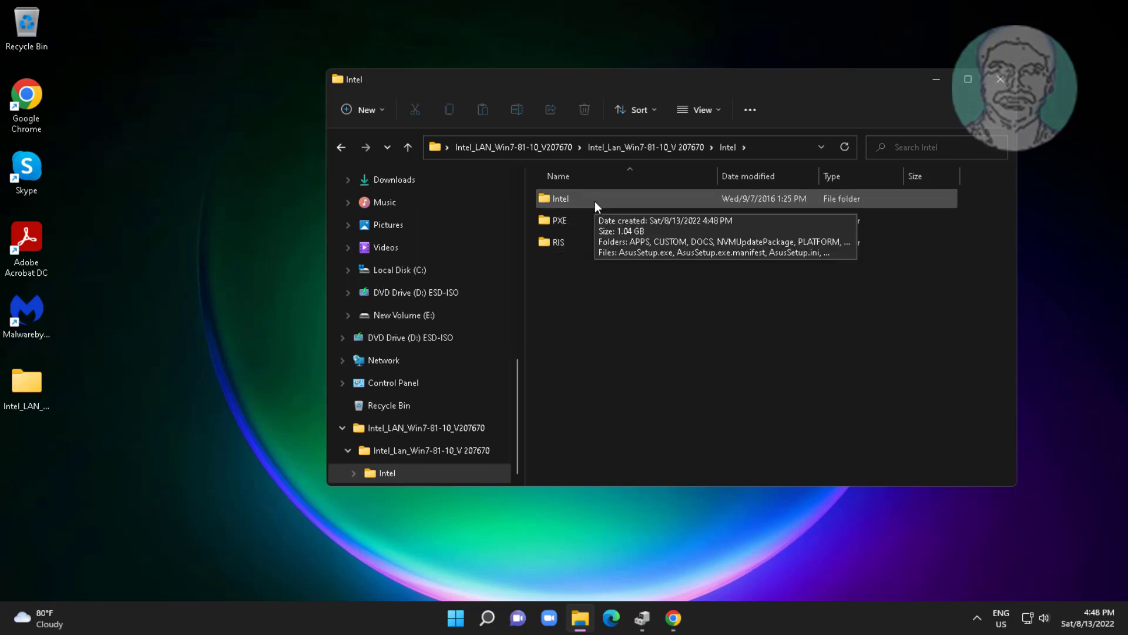
double_click(561, 199)
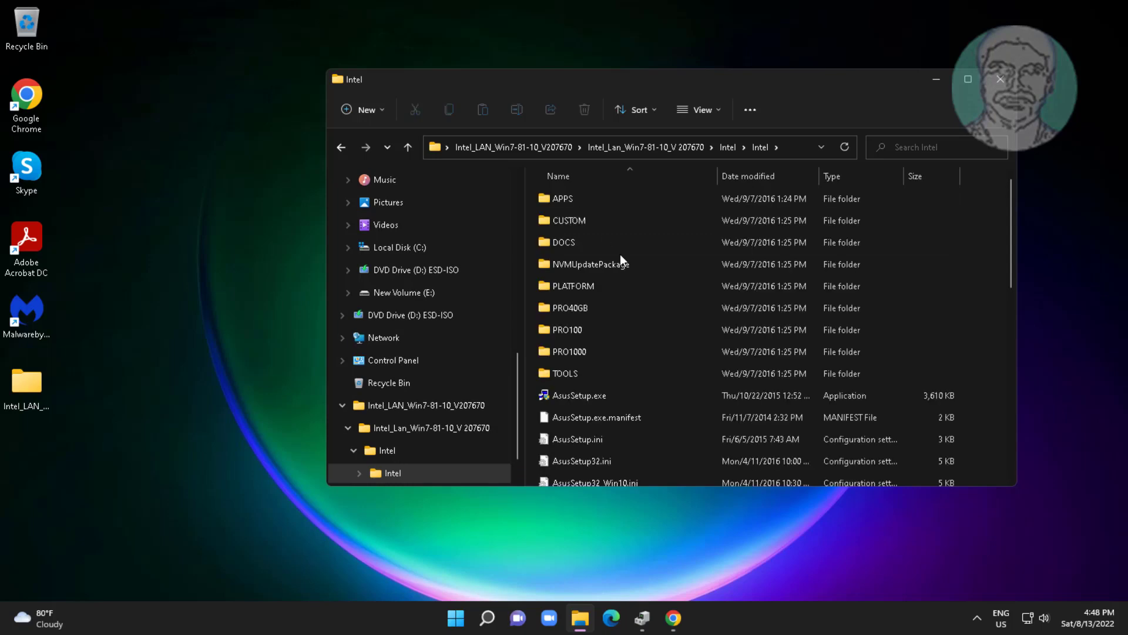
Run AsusSetup.exe from the Intel folder and choose to install drivers and software.
scroll(656, 425, down, 3)
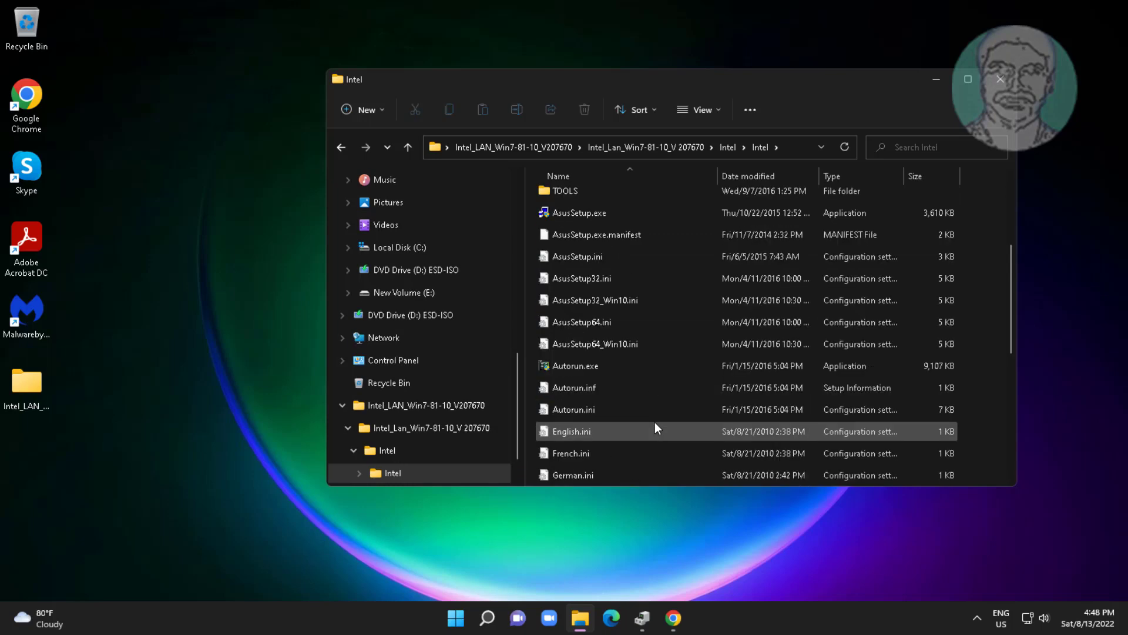
scroll(654, 422, up, 1)
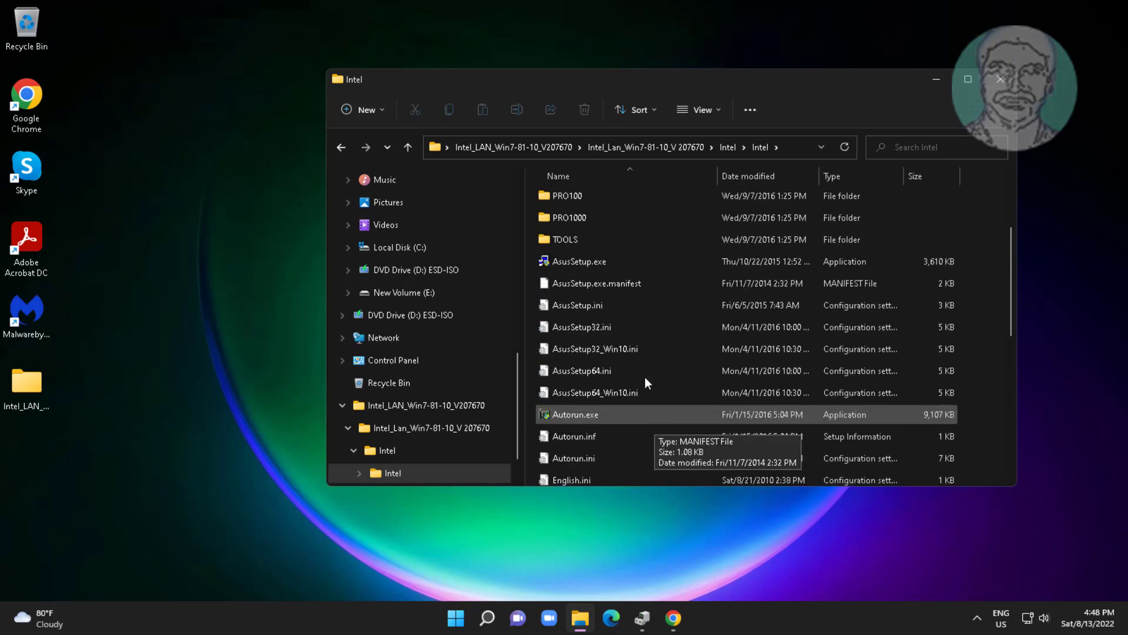
double_click(585, 266)
click(500, 420)
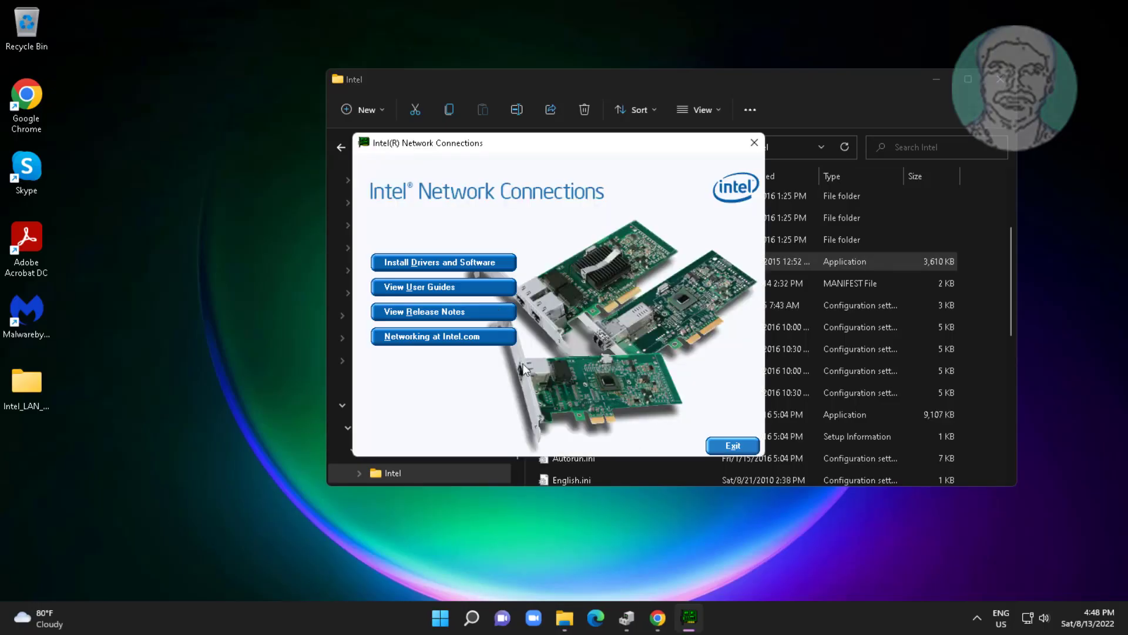
click(422, 263)
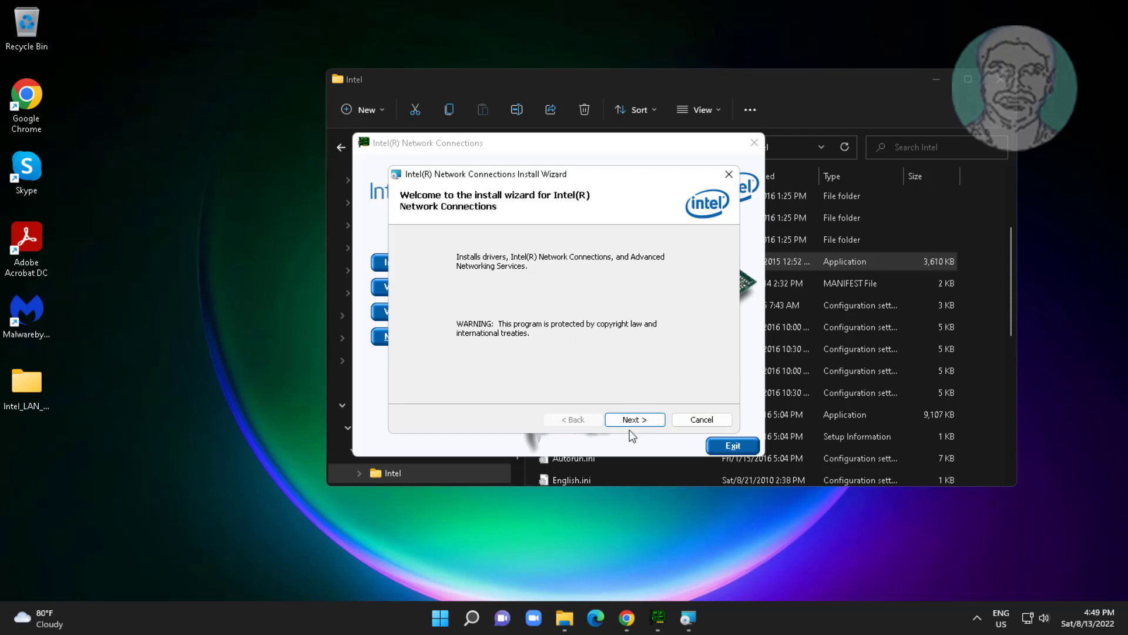
Accept the Intel license agreement and keep the Drivers, Intel(R) PROSet and Advanced Network Services setup options.
click(633, 425)
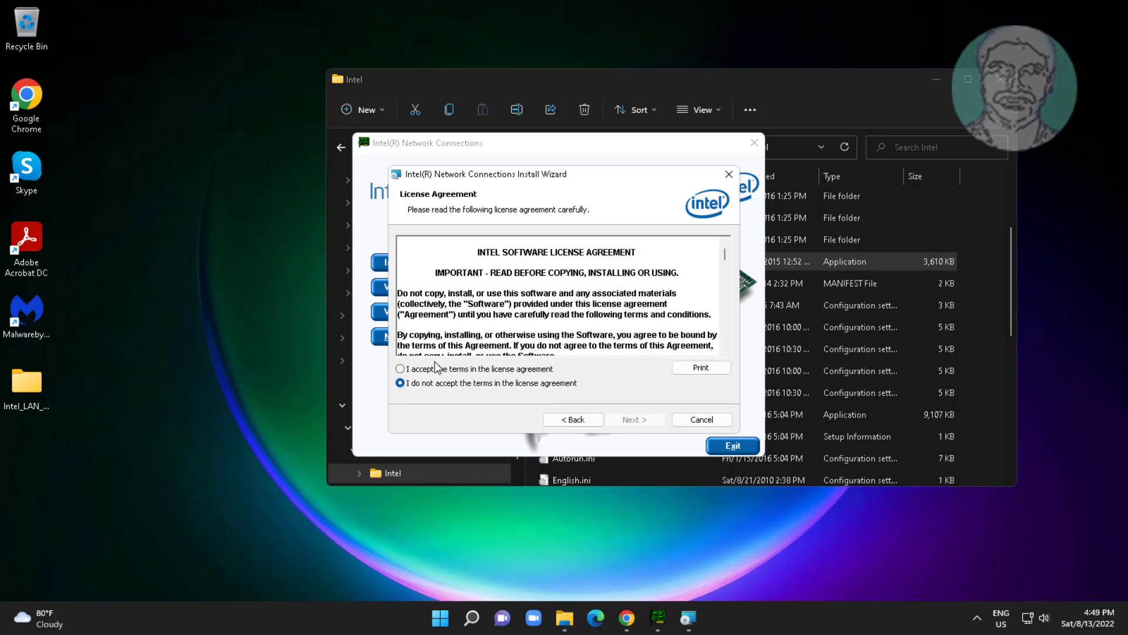
click(437, 368)
click(635, 426)
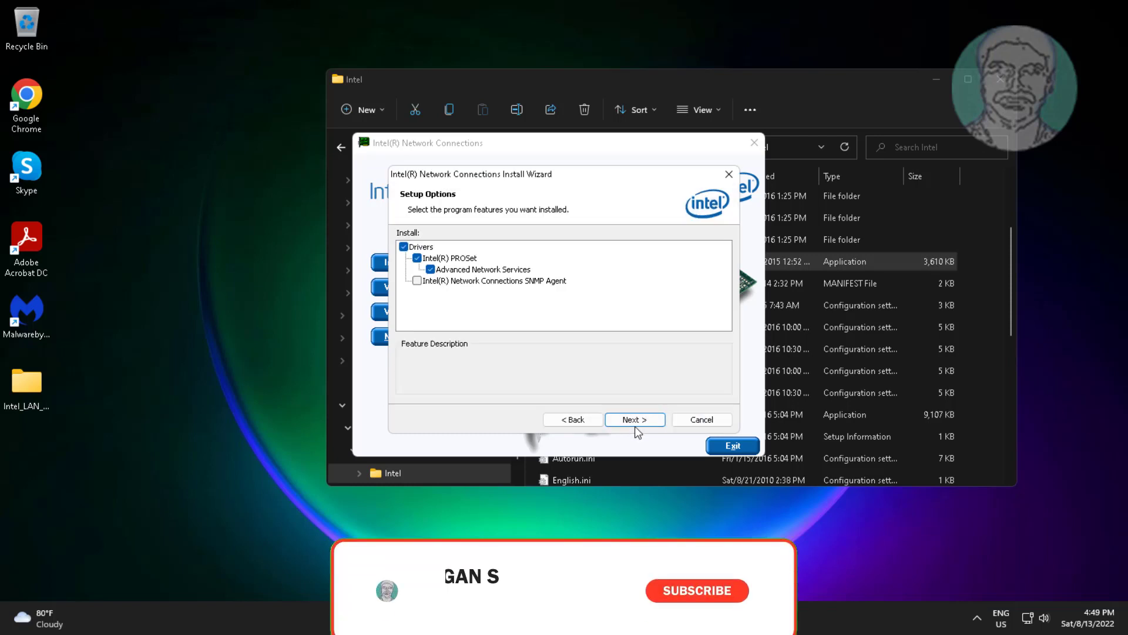
click(641, 425)
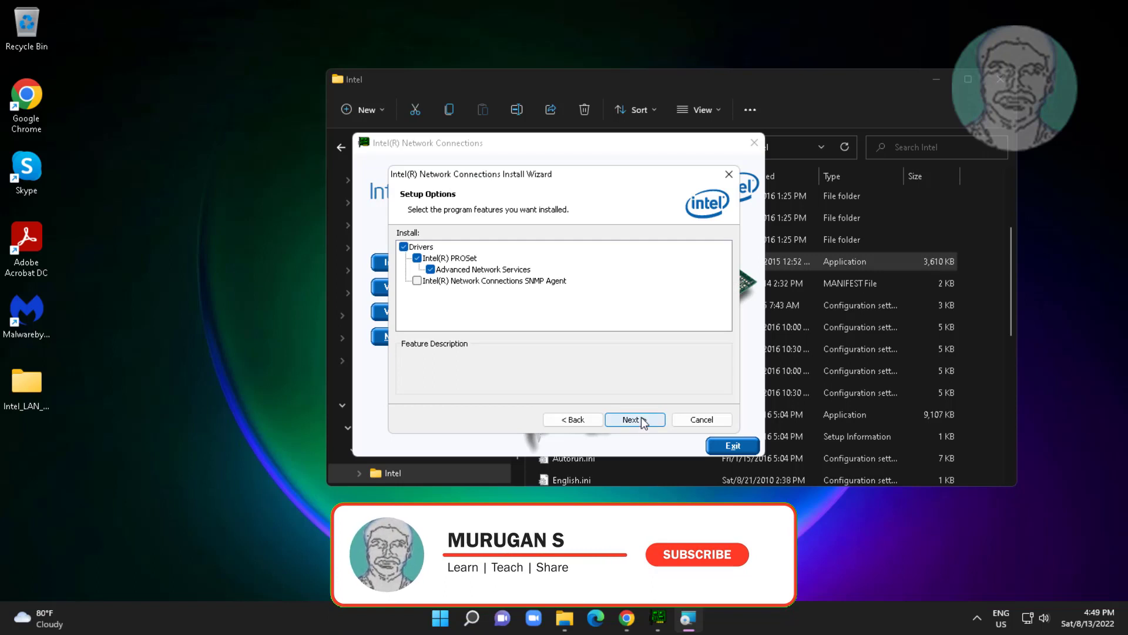
click(613, 367)
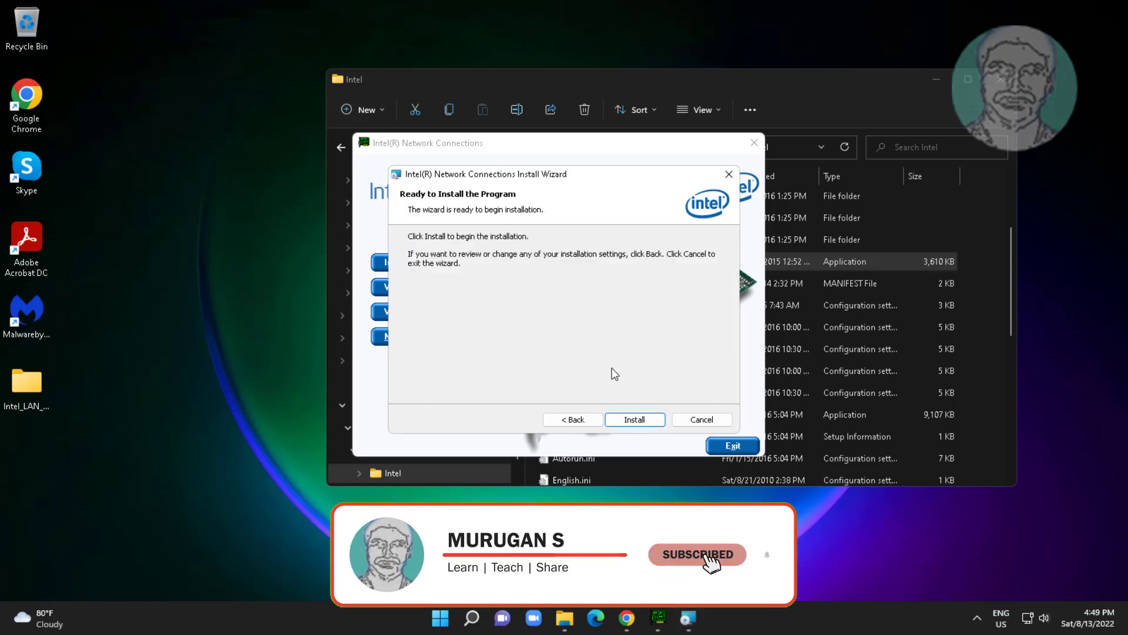
Start installing Intel(R) Network Connections, close the Intel folder window meanwhile, and finish the wizard when it ends.
click(630, 424)
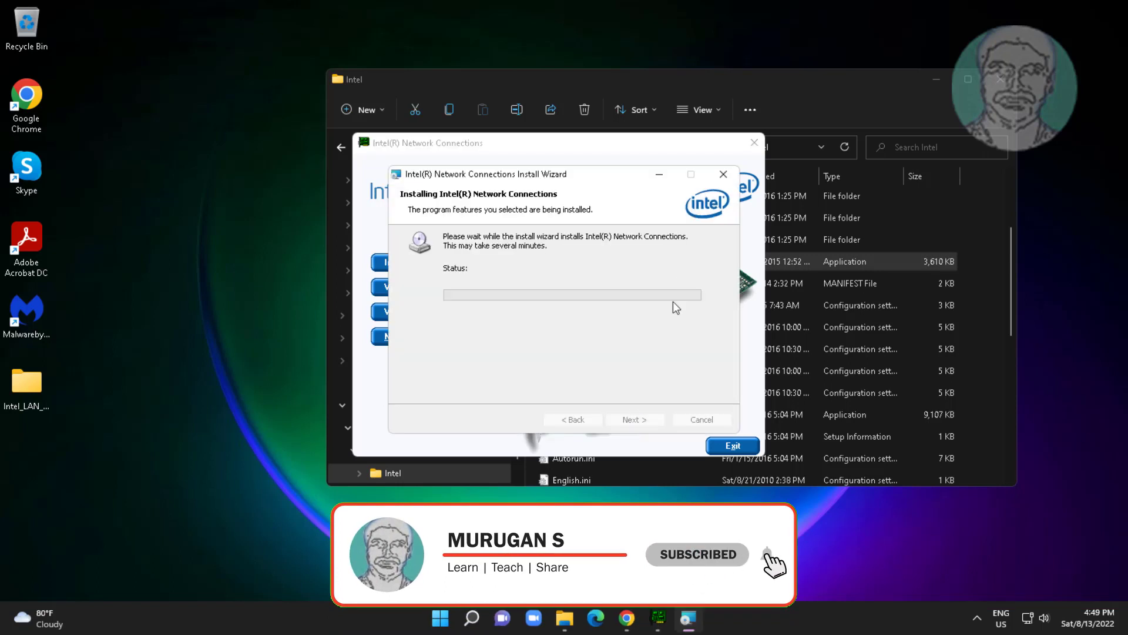
click(998, 79)
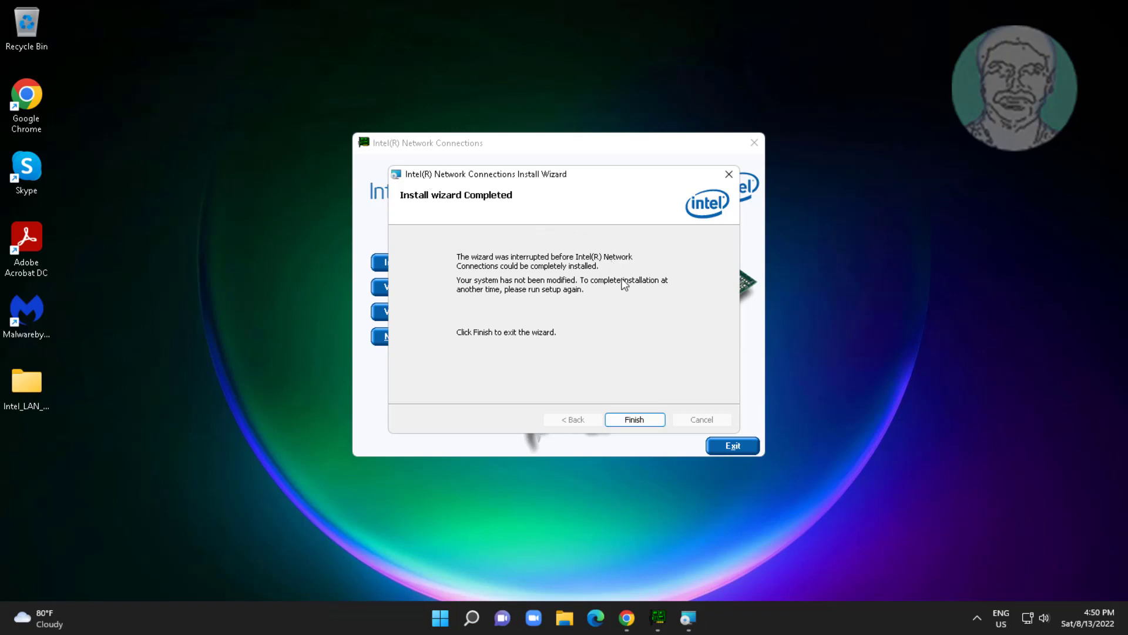
click(640, 419)
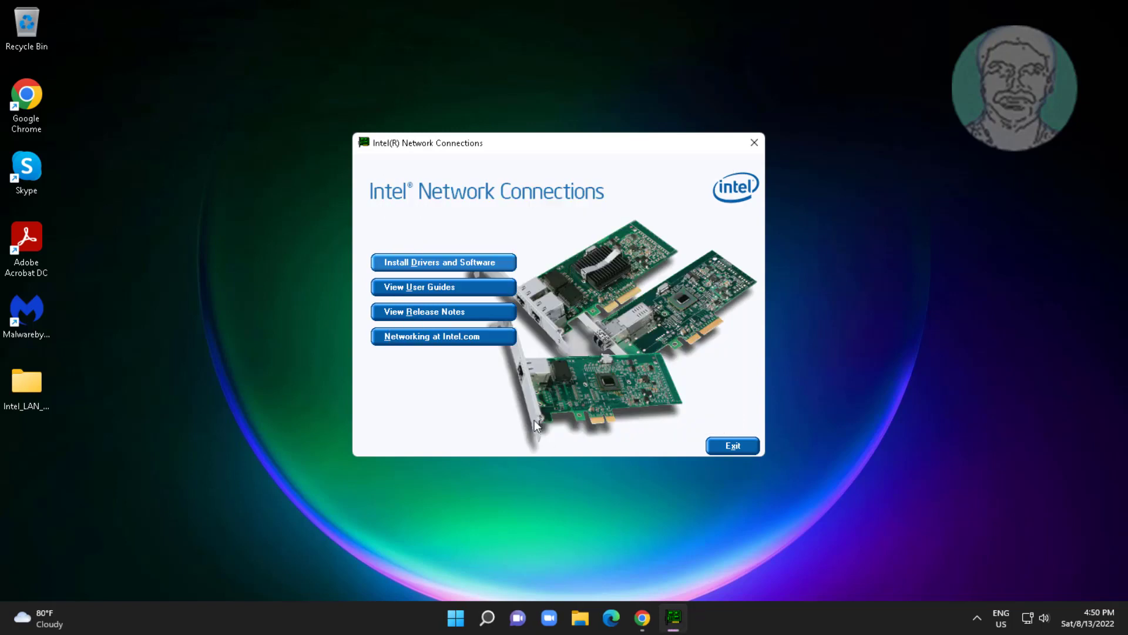
Exit the Intel(R) Network Connections installer and restart the computer.
click(744, 446)
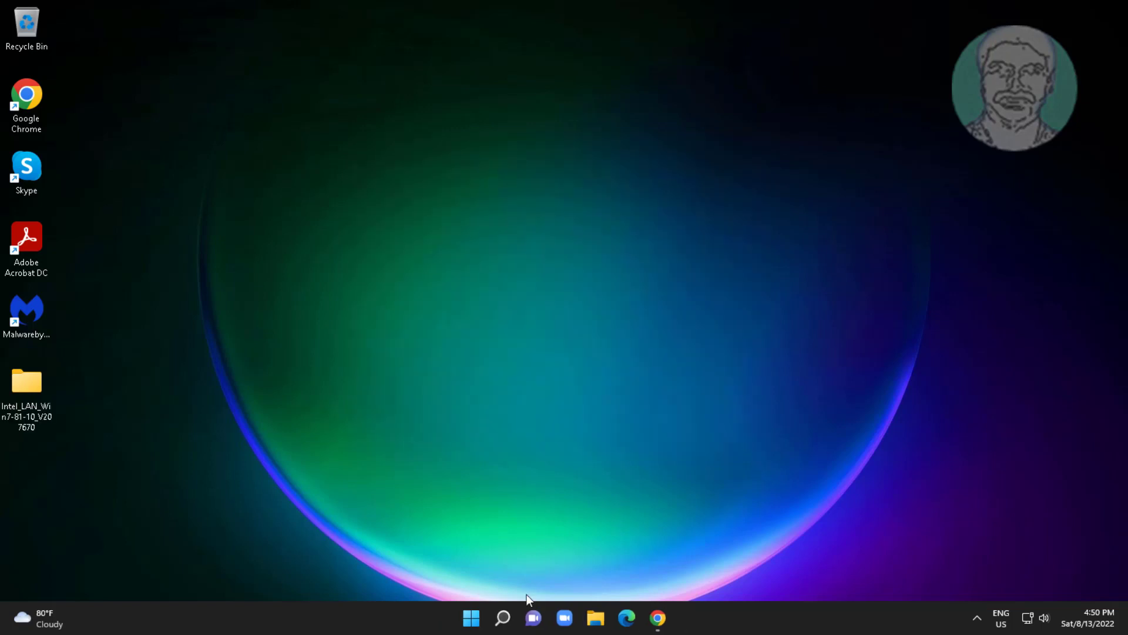
click(470, 619)
click(740, 574)
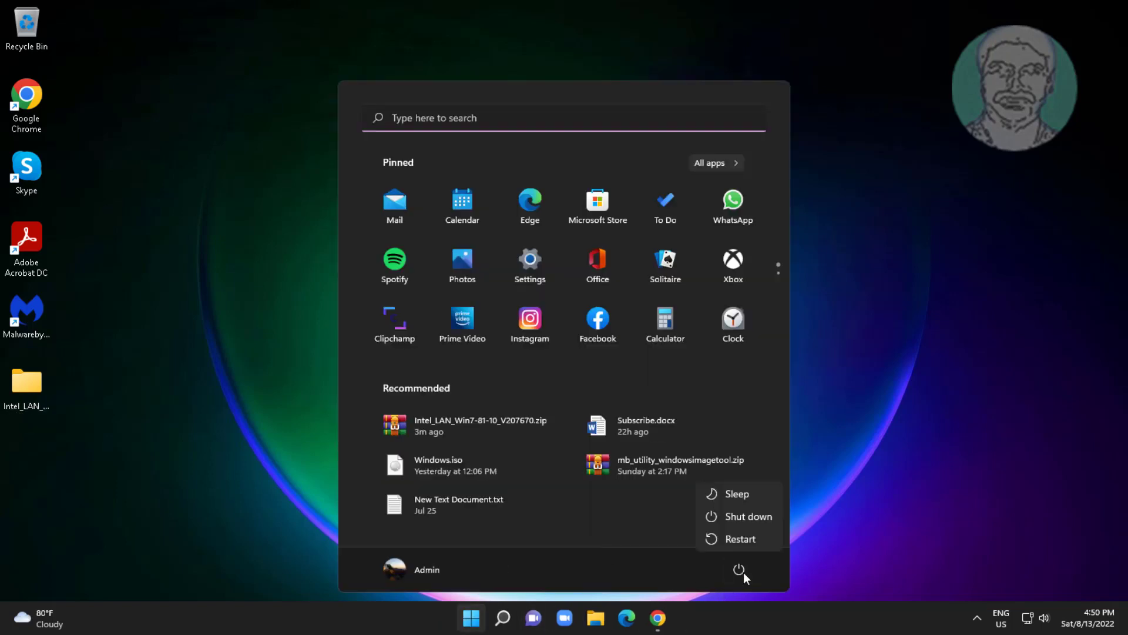
click(743, 536)
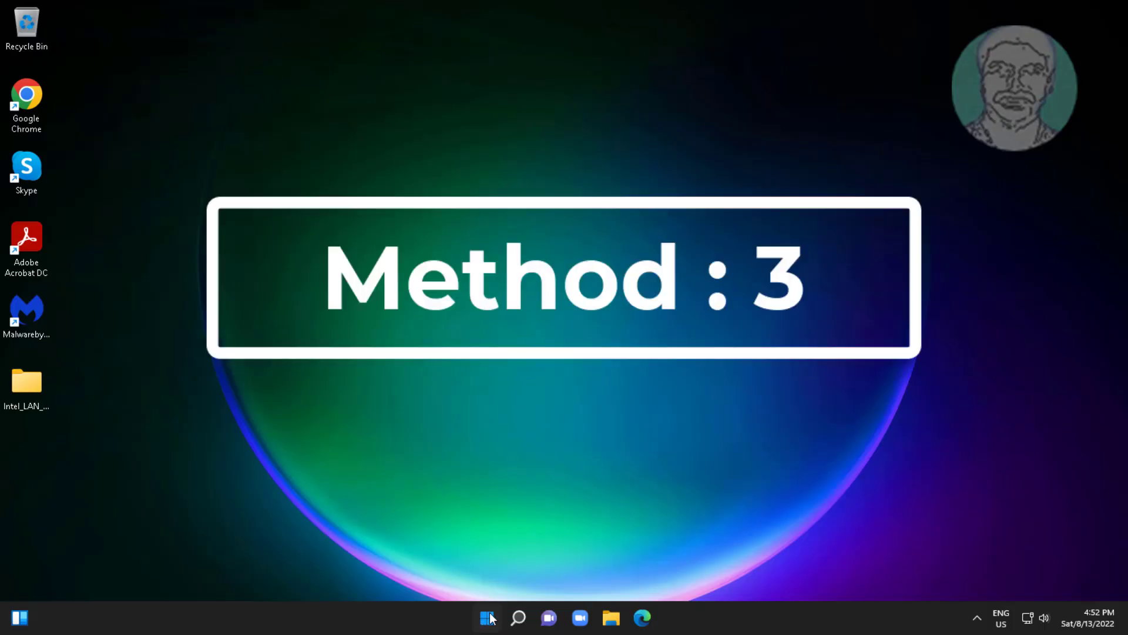
Open Device Manager and expand the Network adapters category.
right_click(489, 617)
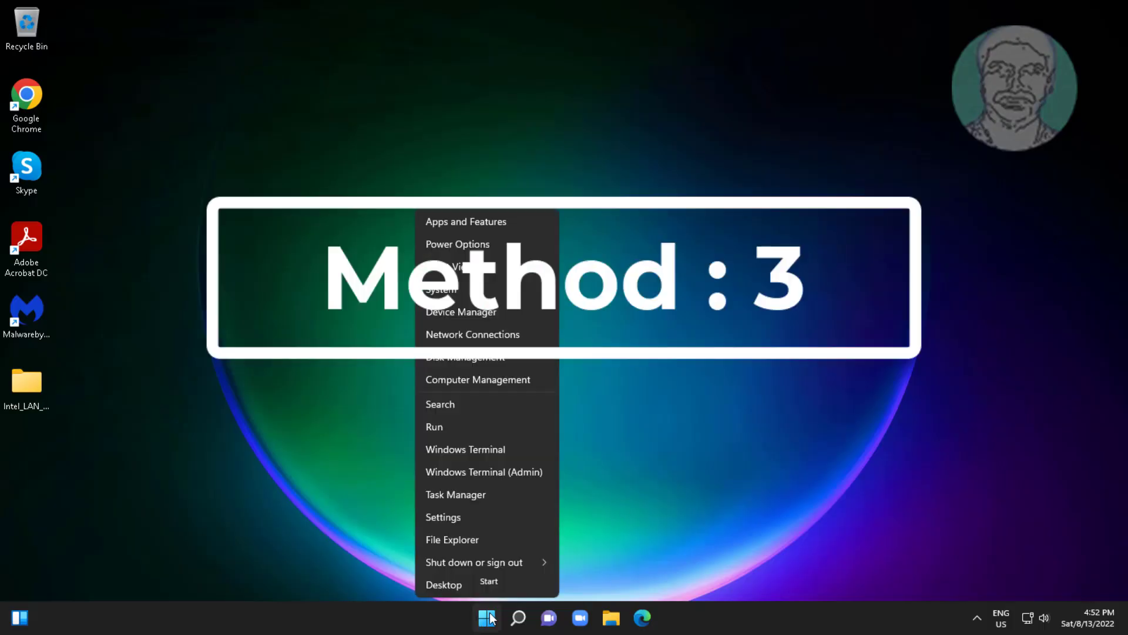
click(474, 320)
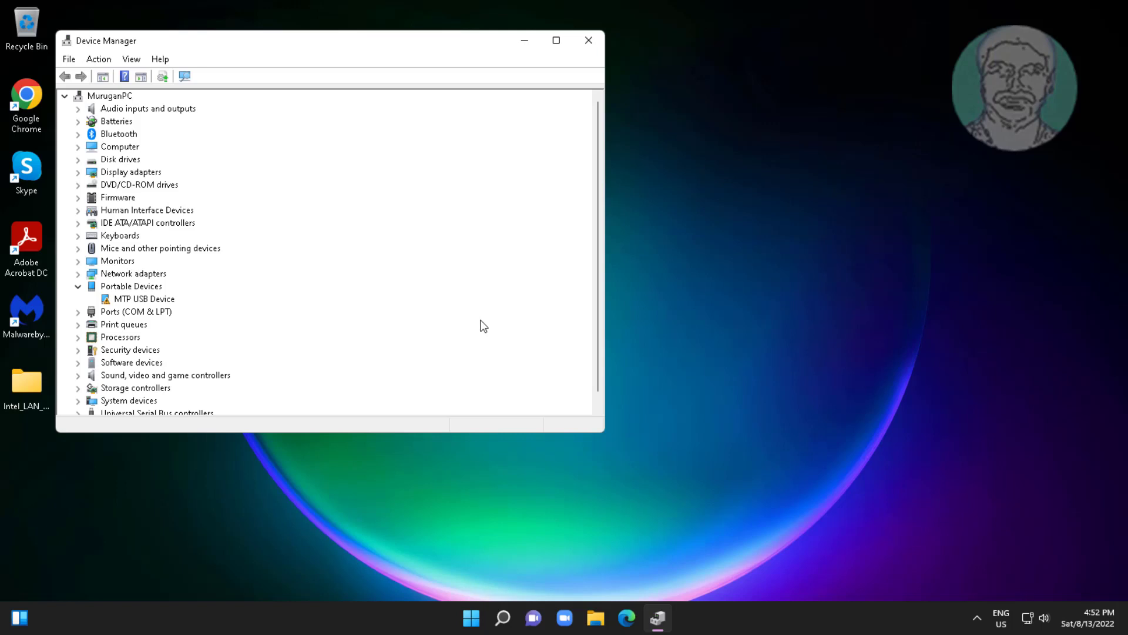
click(133, 273)
click(77, 274)
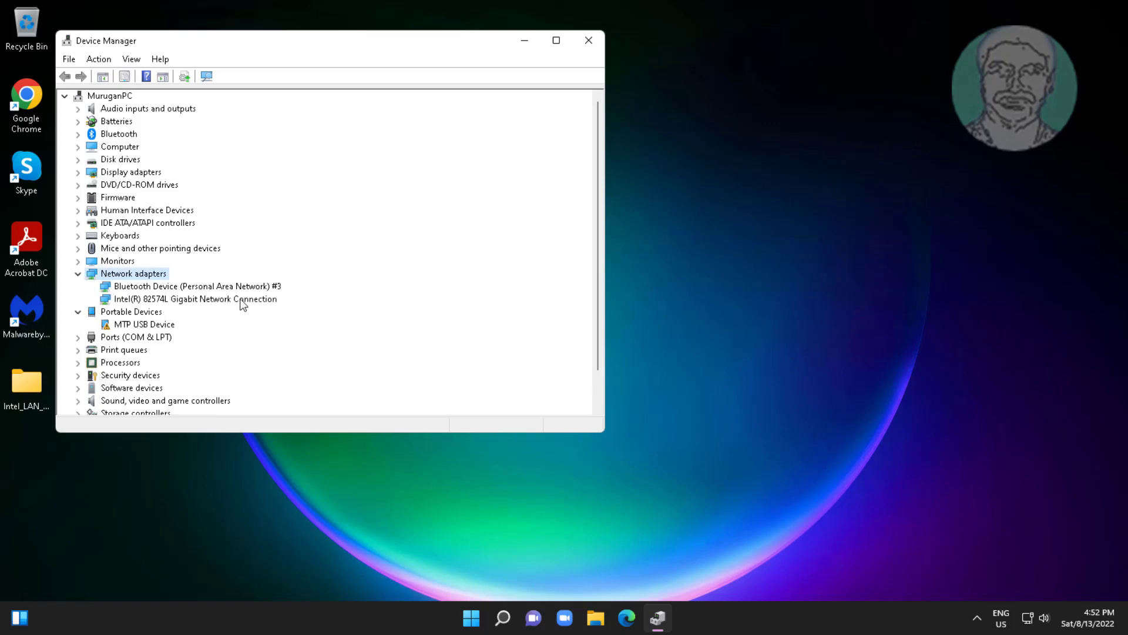
Uninstall the Intel(R) 82574L Gigabit Network Connection device and confirm its removal.
click(258, 299)
right_click(268, 299)
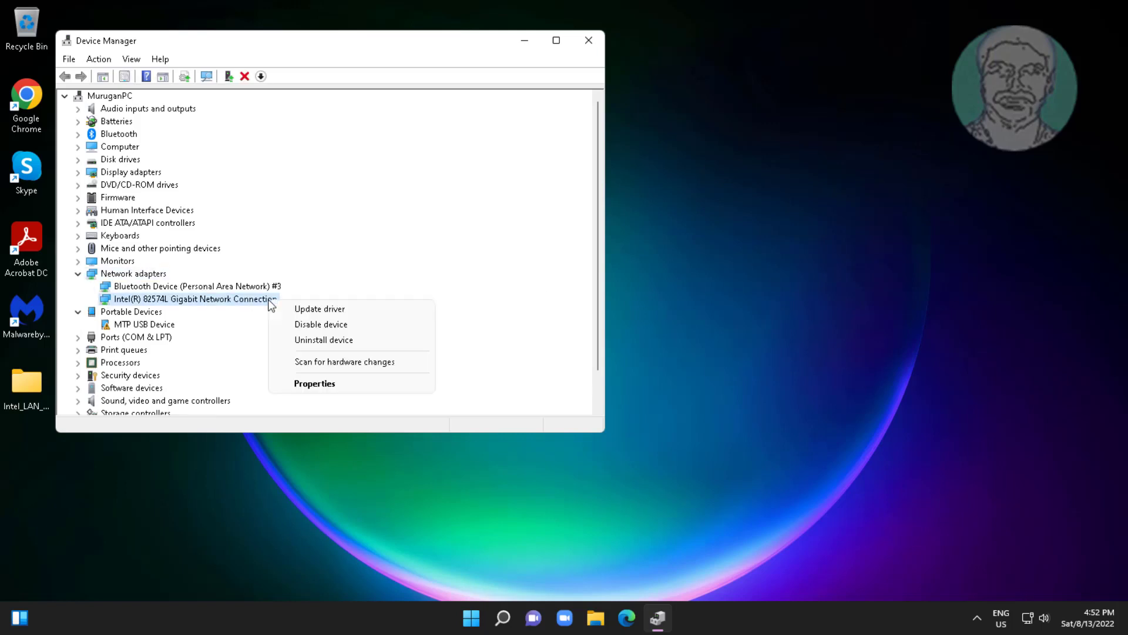
click(344, 343)
click(599, 360)
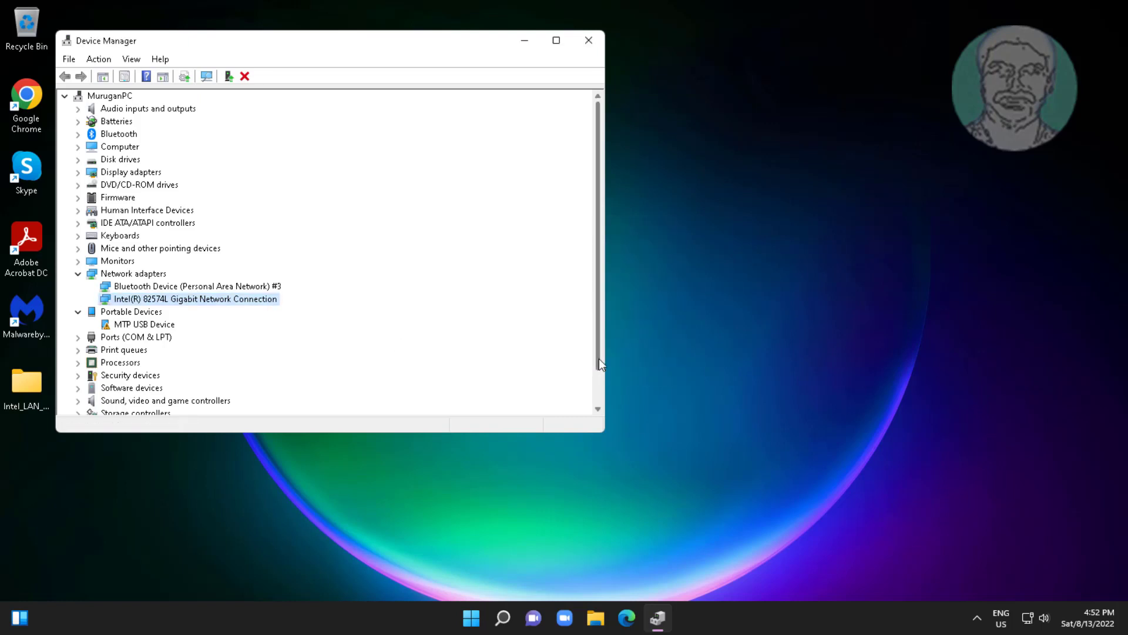
Close Device Manager and restart Windows so the removed network adapter is detected again.
click(588, 40)
click(486, 613)
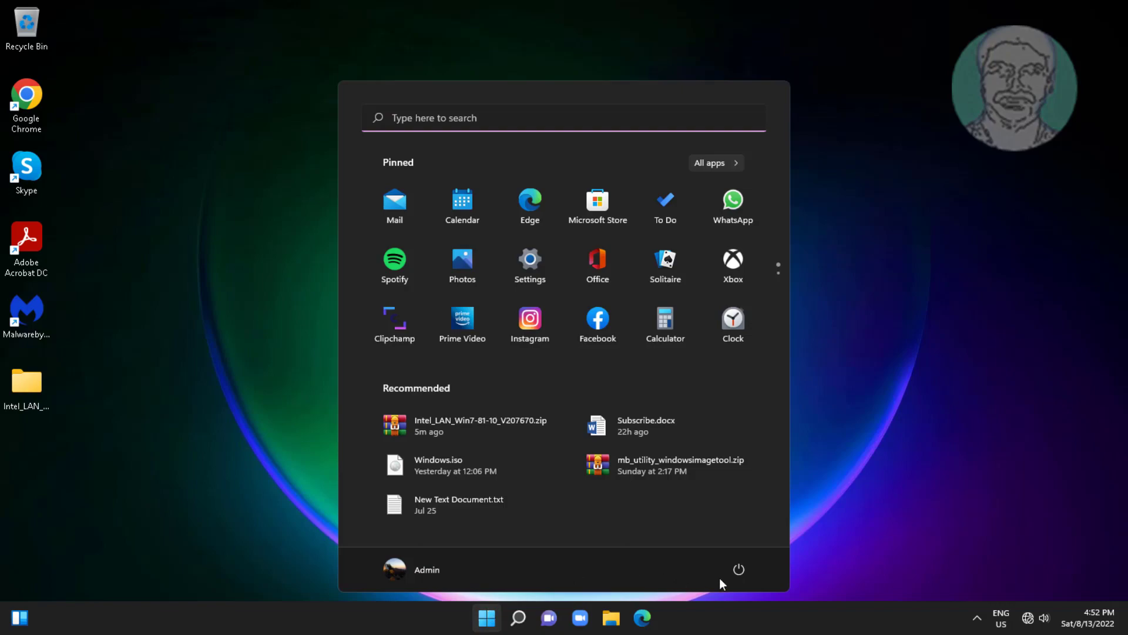
click(737, 571)
click(752, 537)
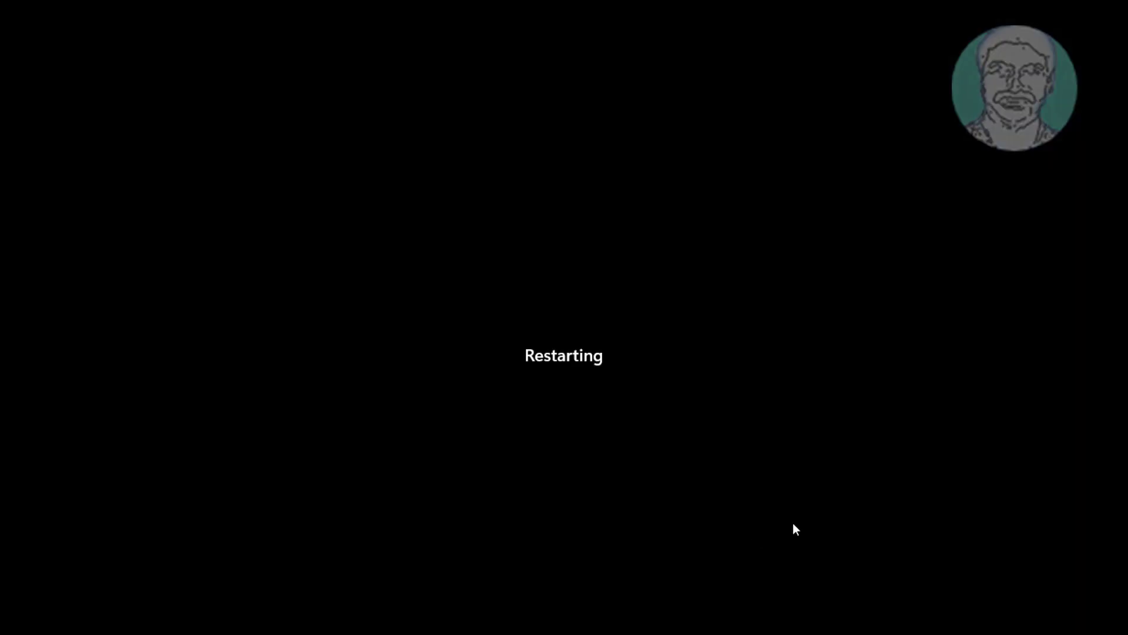